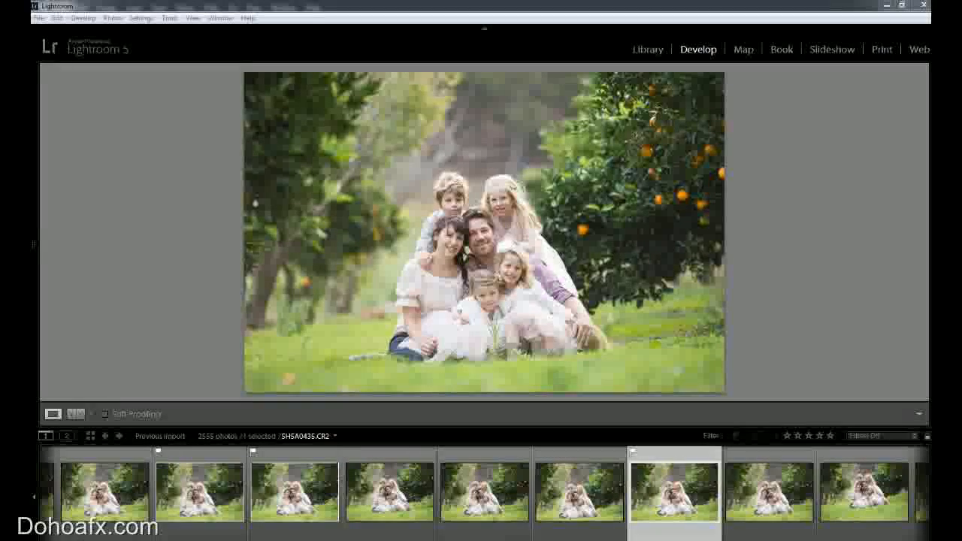
# Browse the filmstrip of the orchard shoot and open the family photo with the kissing parents, 5HSA0524.CR2.
pyautogui.scroll(-10, 483, 492)
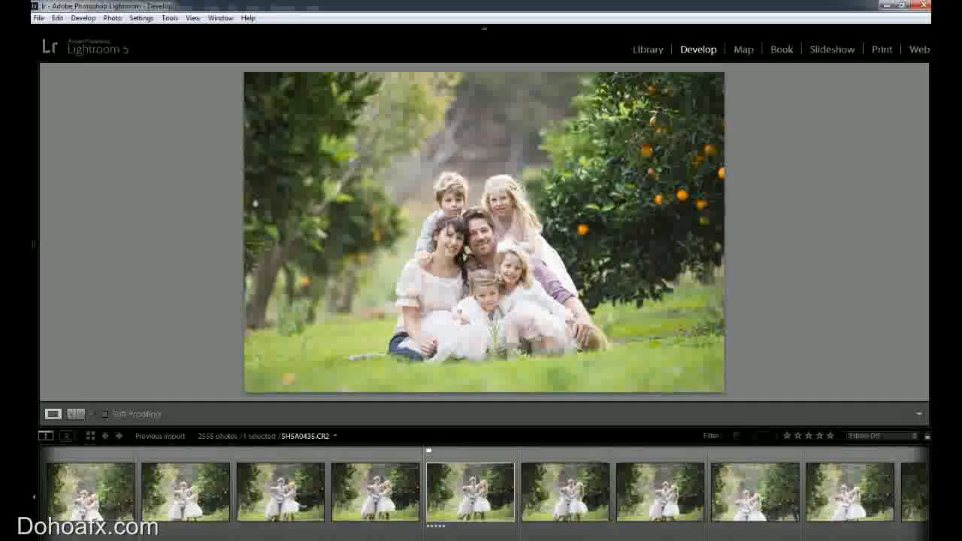
pyautogui.scroll(-3, 483, 492)
pyautogui.scroll(-5, 483, 492)
pyautogui.scroll(-5, 484, 492)
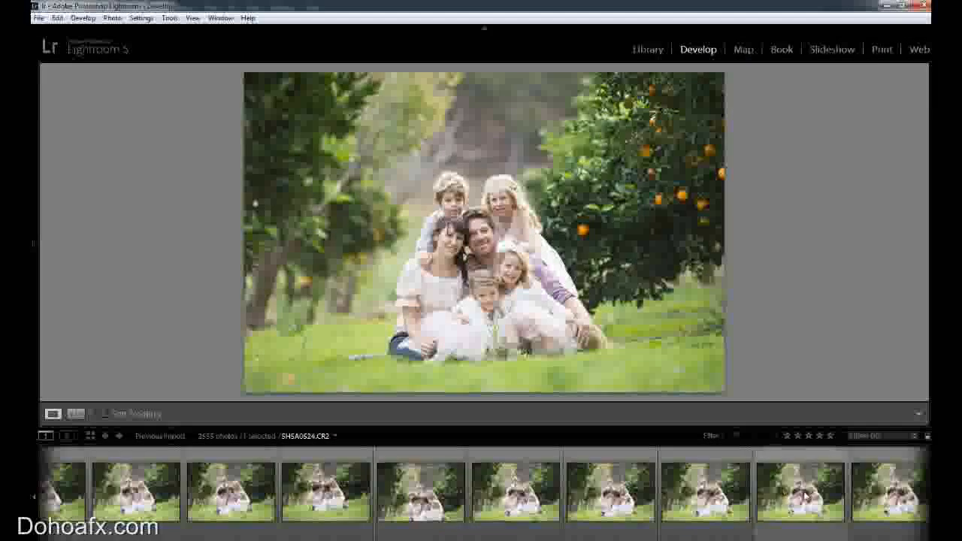
pyautogui.click(797, 492)
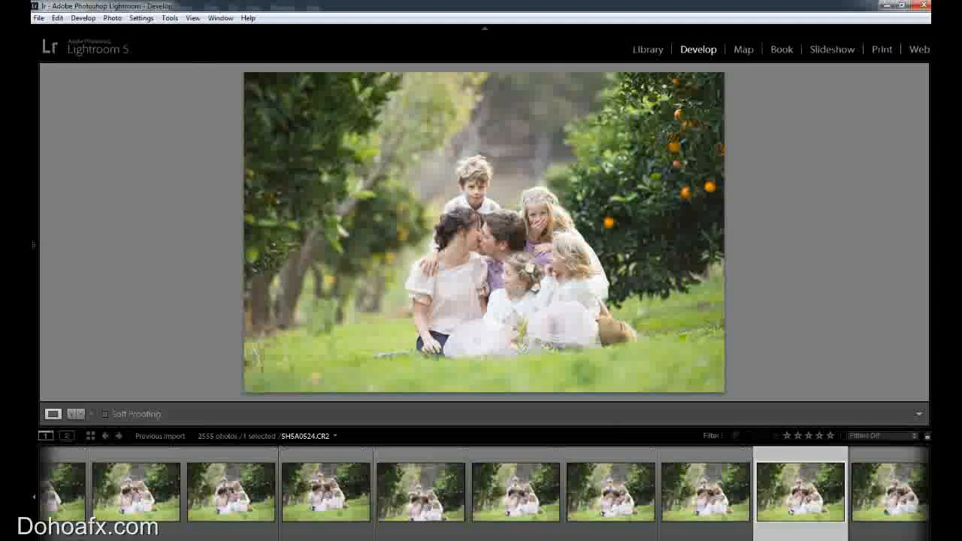
# Filter the filmstrip to flagged photos and open the one of the four children hugging.
pyautogui.moveTo(175, 539); pyautogui.dragTo(182, 539)
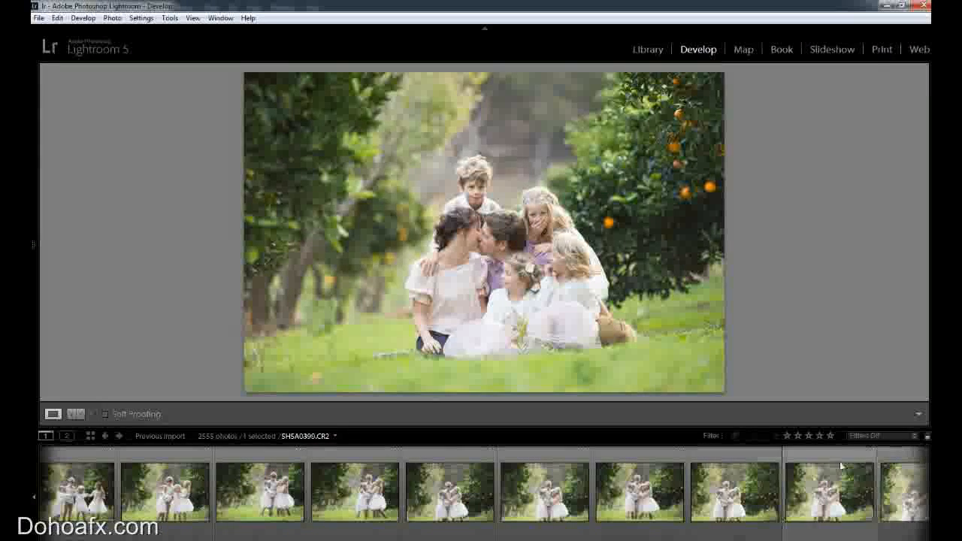
pyautogui.click(867, 439)
pyautogui.click(805, 331)
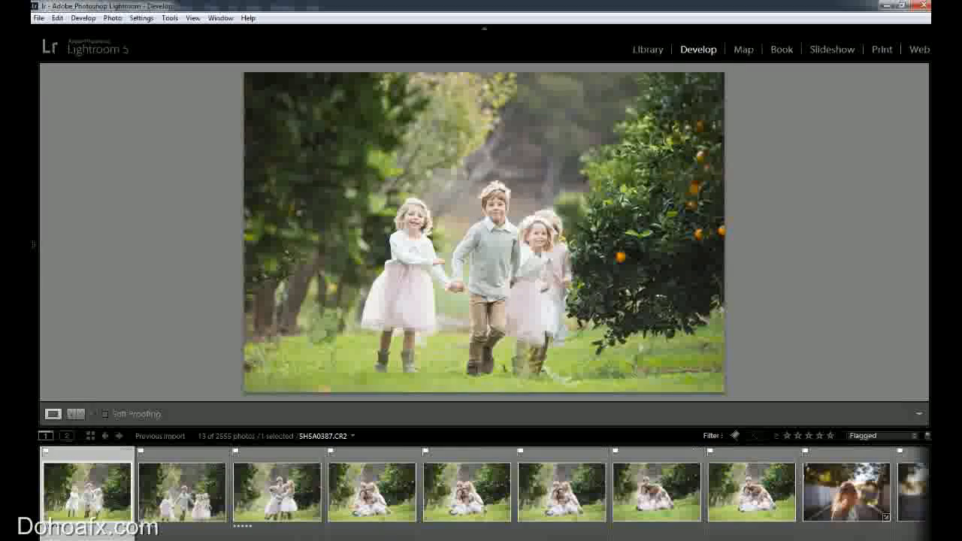
pyautogui.click(293, 502)
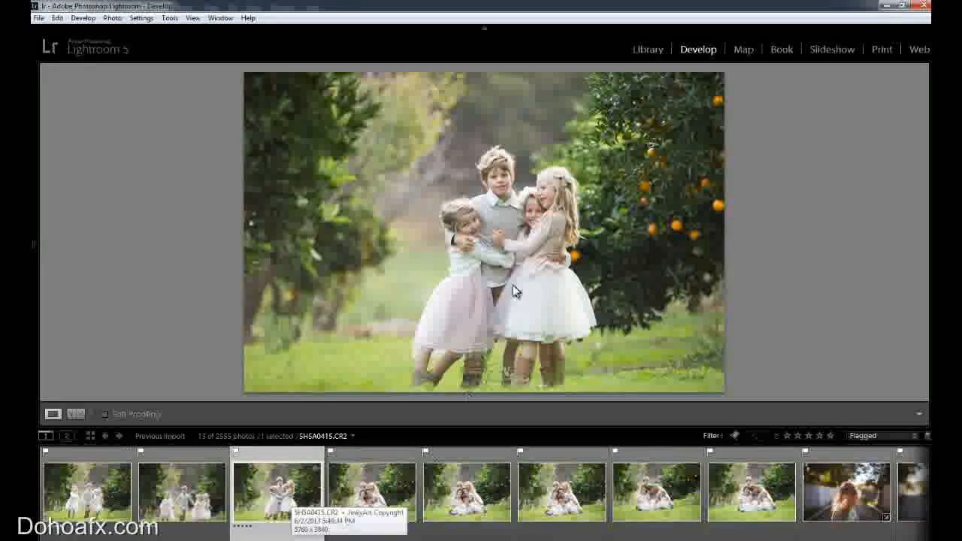
# Examine the children's faces at close range for sharpness, and return to the full view of the photo.
pyautogui.click(508, 227)
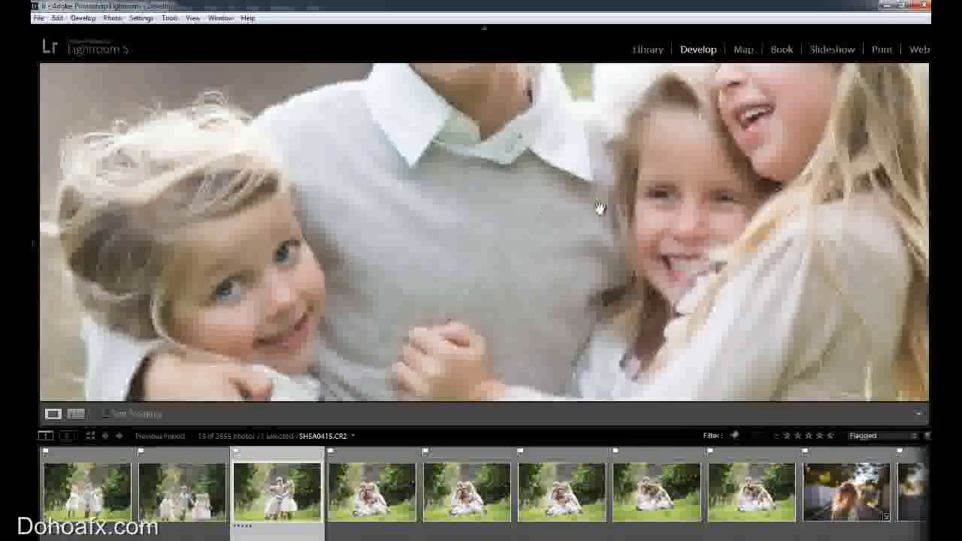
pyautogui.moveTo(658, 194); pyautogui.dragTo(627, 339)
pyautogui.moveTo(535, 346); pyautogui.dragTo(541, 259)
pyautogui.click(529, 272)
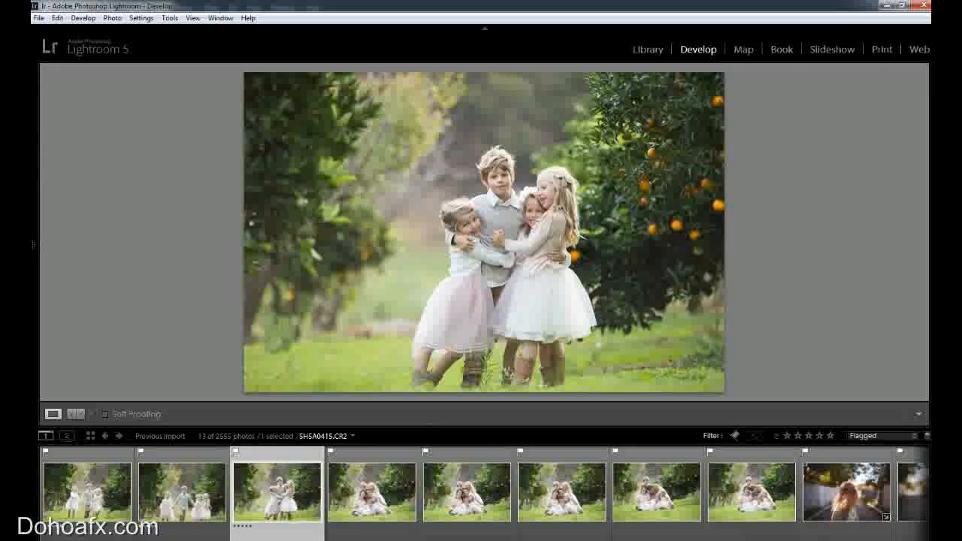
# Lower the photo's Highlights to -57 and Whites to -55.
pyautogui.moveTo(931, 244)
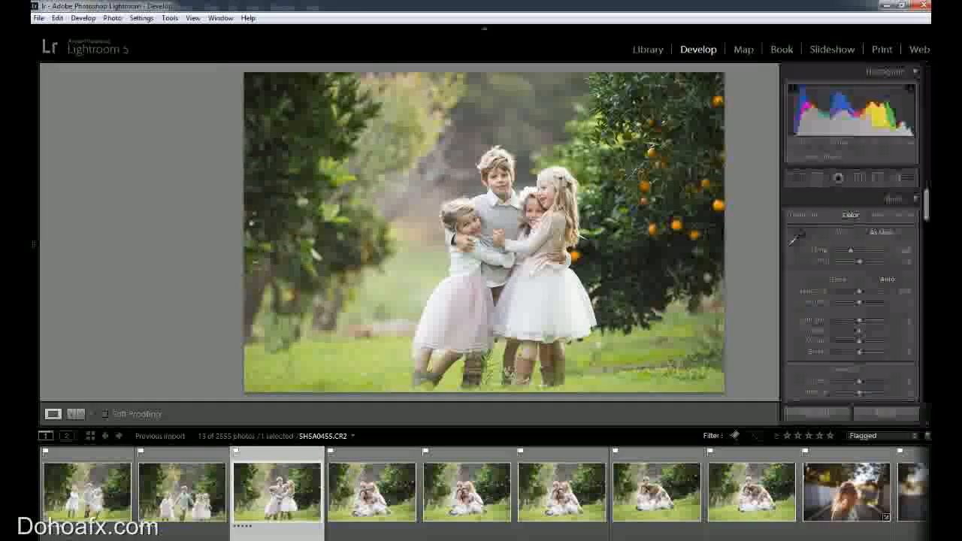
pyautogui.moveTo(926, 209); pyautogui.dragTo(926, 217)
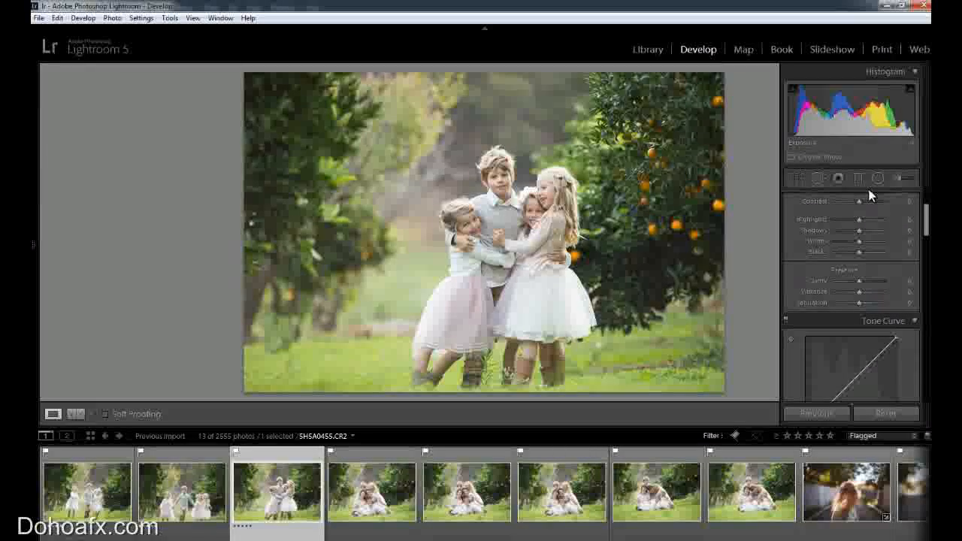
pyautogui.moveTo(834, 220)
pyautogui.mouseDown()
pyautogui.moveTo(846, 246)
pyautogui.moveTo(847, 220)
pyautogui.mouseUp()
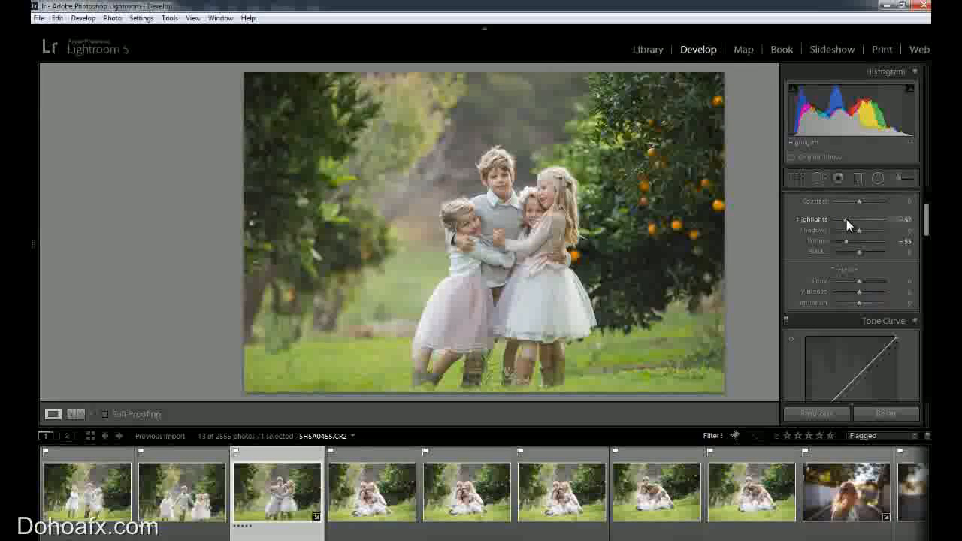
# Draw an upright elliptical Radial Filter around the four children and invert its mask so it affects the inside.
pyautogui.moveTo(927, 234); pyautogui.dragTo(927, 213)
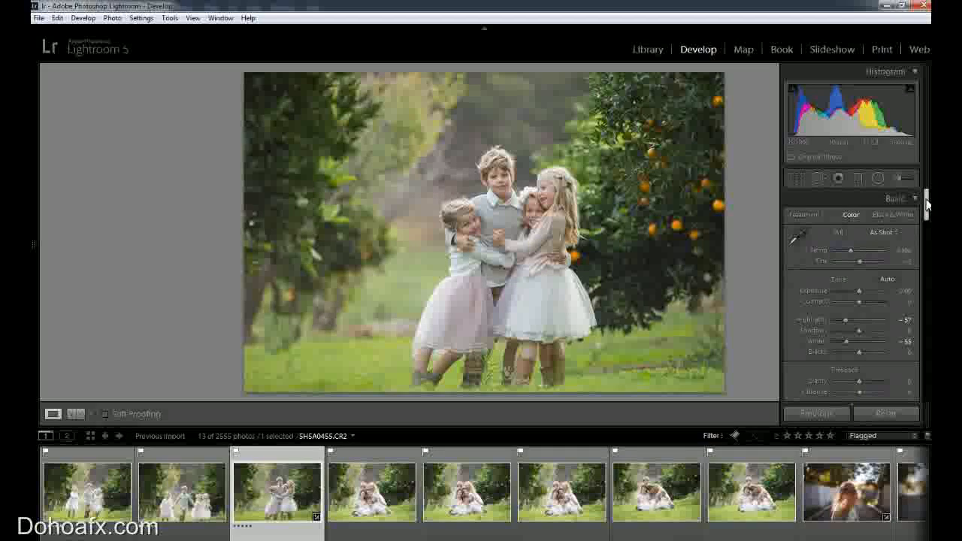
pyautogui.click(878, 178)
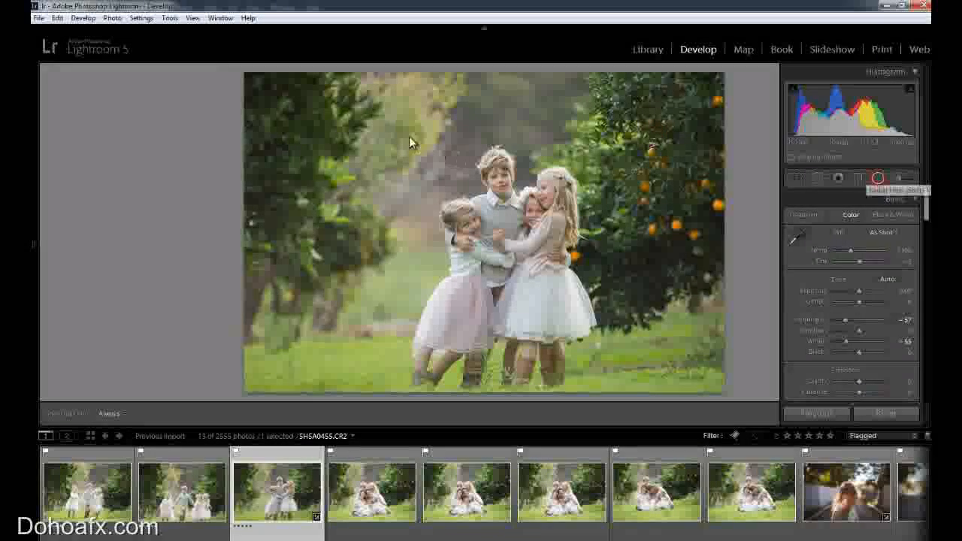
pyautogui.moveTo(403, 133); pyautogui.dragTo(485, 245)
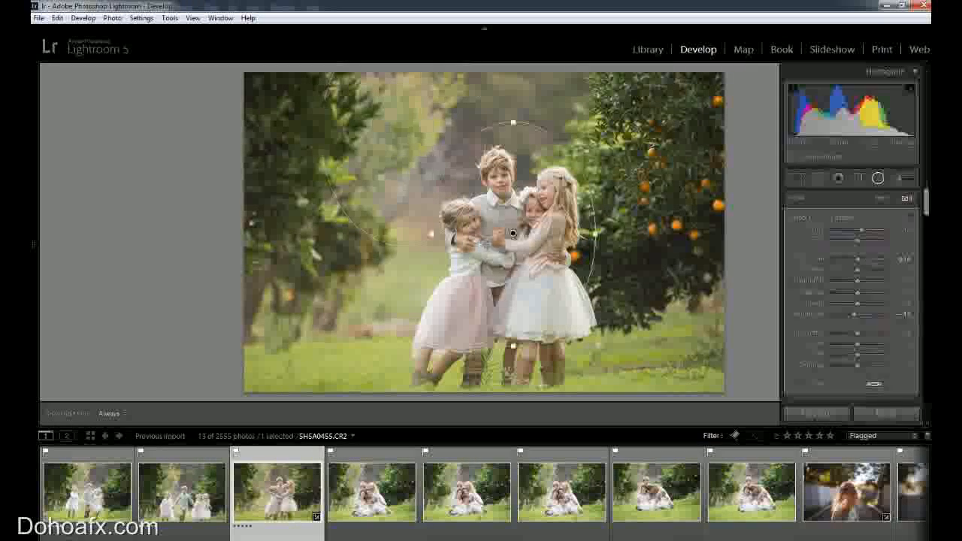
pyautogui.moveTo(926, 205); pyautogui.dragTo(925, 217)
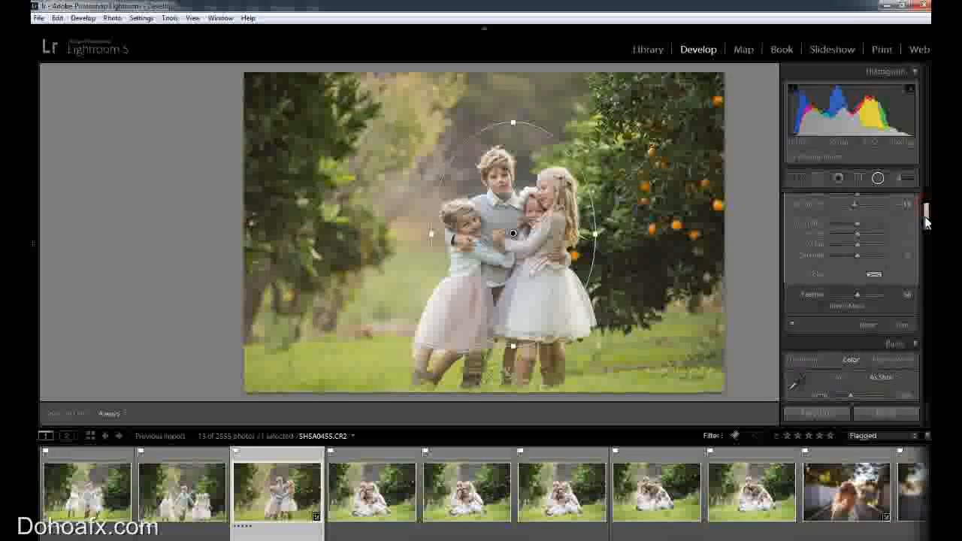
pyautogui.click(823, 306)
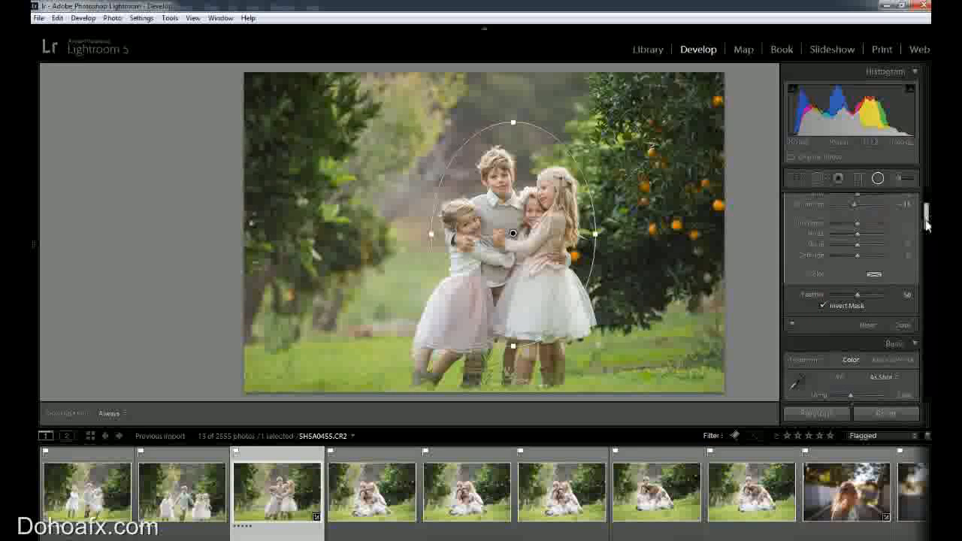
# Reset the Radial Filter's Saturation to zero and raise its Exposure to about 0.5.
pyautogui.moveTo(927, 225); pyautogui.dragTo(926, 210)
pyautogui.click(859, 230)
pyautogui.click(853, 315)
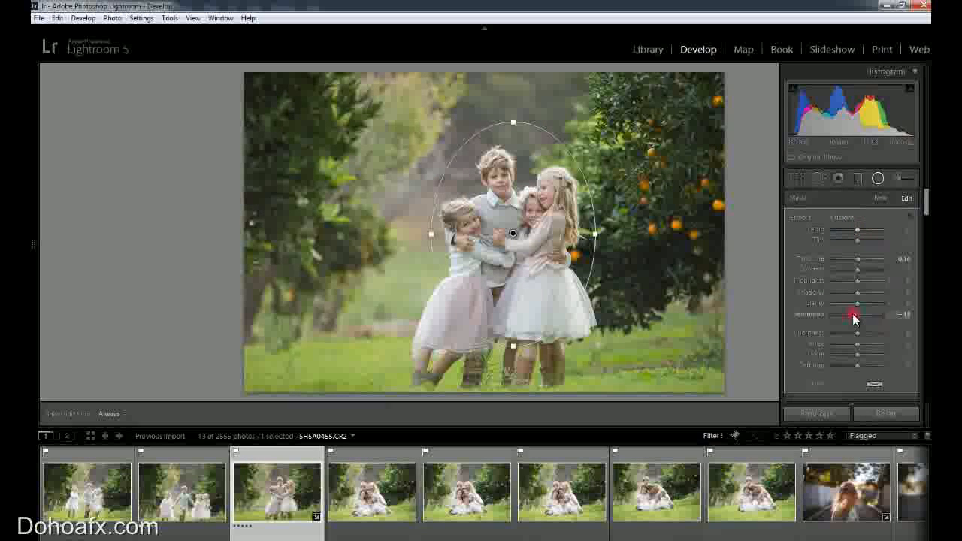
pyautogui.moveTo(857, 259); pyautogui.dragTo(865, 264)
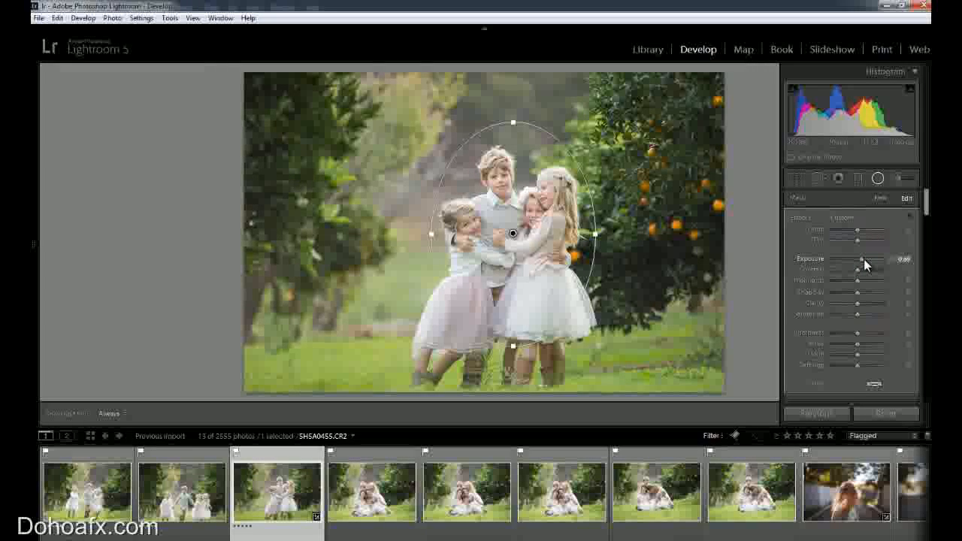
pyautogui.moveTo(864, 260); pyautogui.dragTo(863, 259)
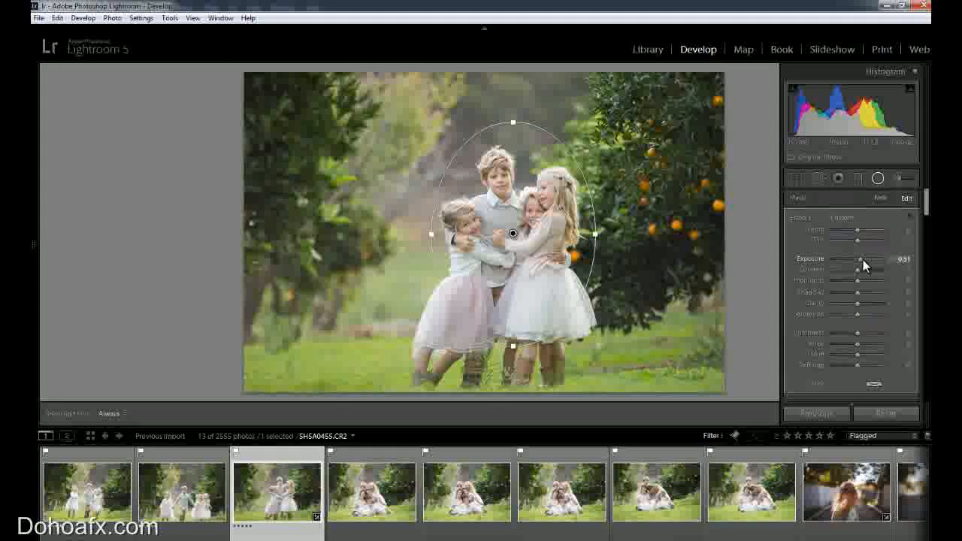
# Darken the photo's edges with a negative Highlight Priority post-crop vignette amount.
pyautogui.moveTo(927, 211); pyautogui.dragTo(927, 353)
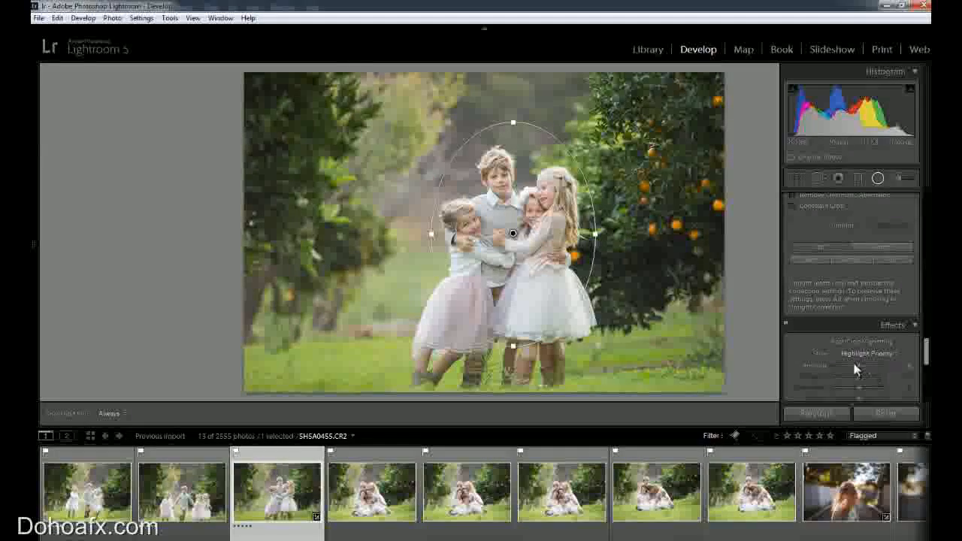
pyautogui.moveTo(855, 369); pyautogui.dragTo(850, 368)
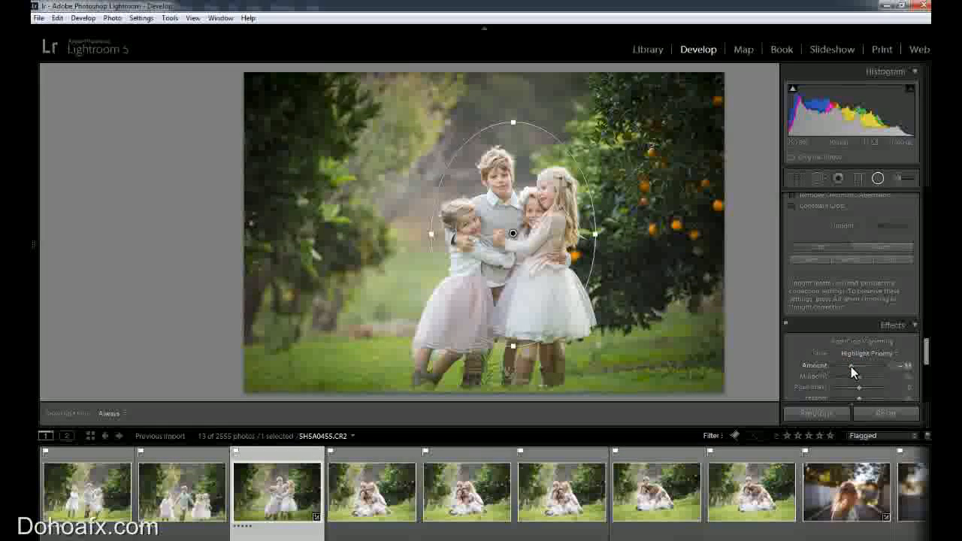
# Warm the photo's white balance to a Temp of 5691 and shift the Tint slightly toward magenta.
pyautogui.moveTo(926, 360); pyautogui.dragTo(926, 213)
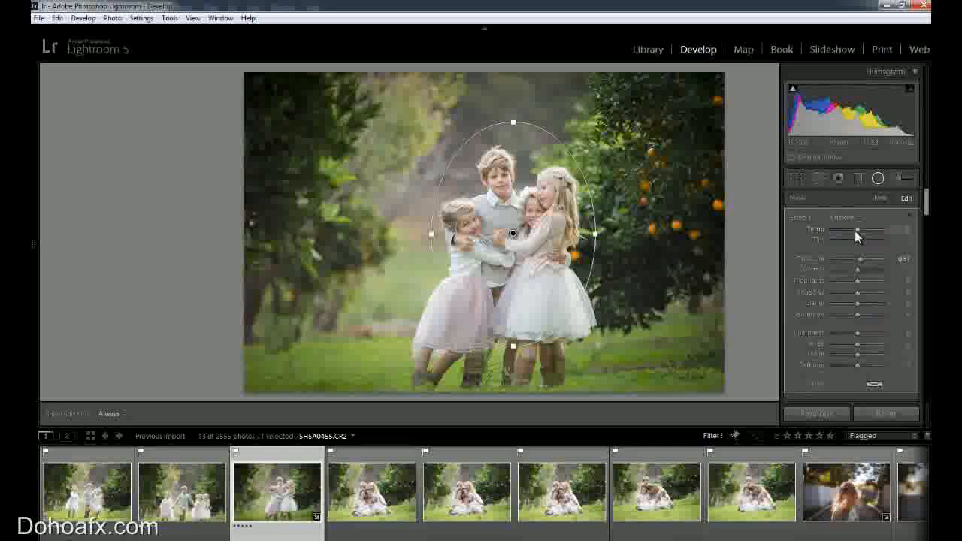
pyautogui.moveTo(926, 202); pyautogui.dragTo(925, 239)
pyautogui.moveTo(849, 253); pyautogui.dragTo(860, 265)
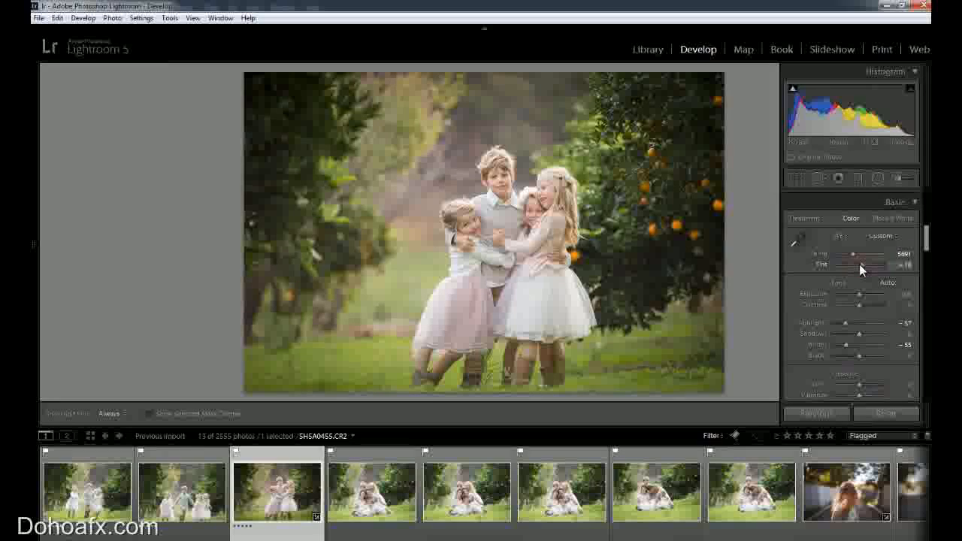
pyautogui.moveTo(859, 264); pyautogui.dragTo(860, 264)
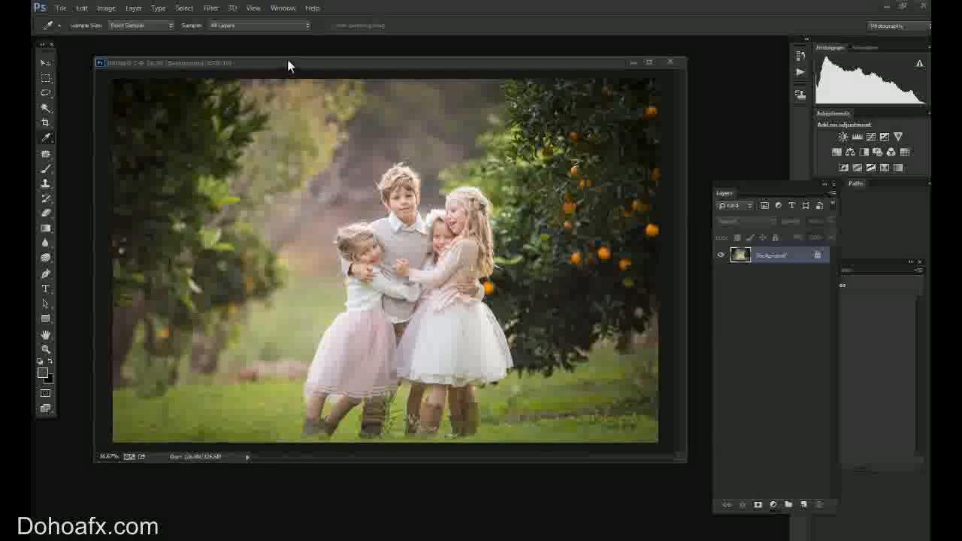
# Switch to the edited photo in Photoshop and add a Solid Color fill layer in a very dark green.
pyautogui.click(288, 62)
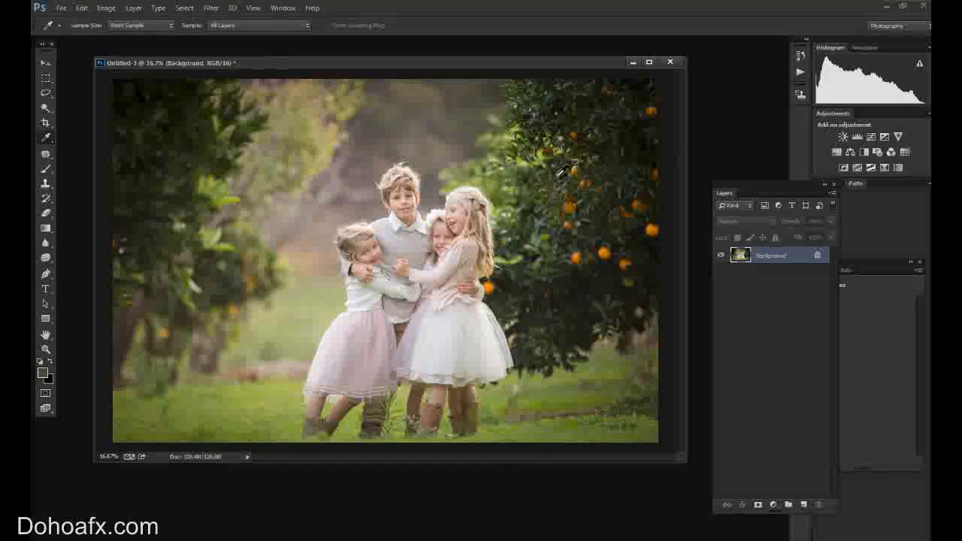
pyautogui.moveTo(734, 182); pyautogui.dragTo(713, 173)
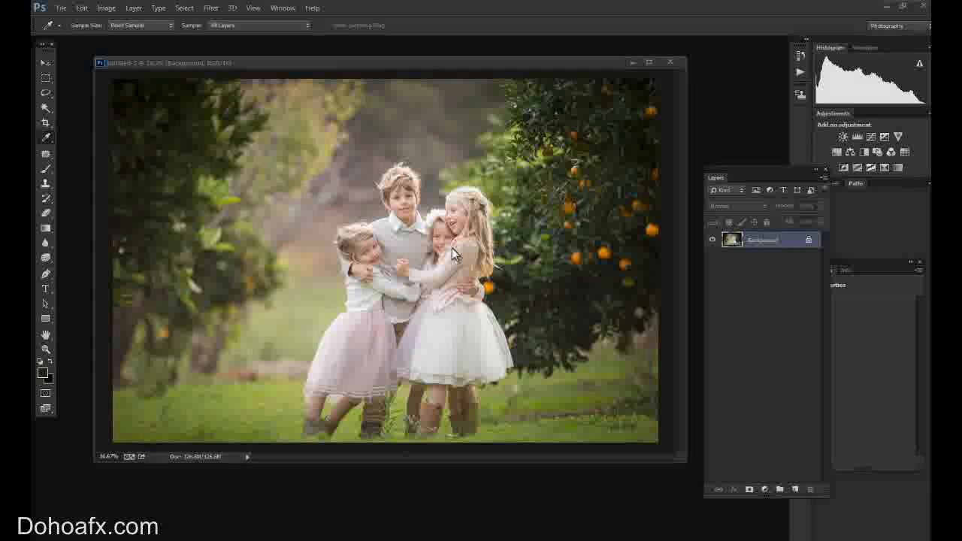
pyautogui.click(765, 489)
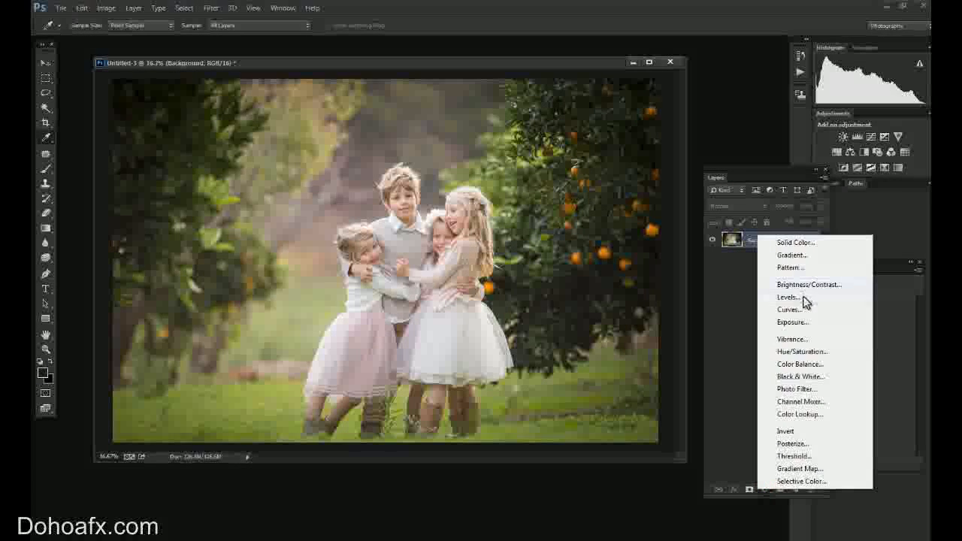
pyautogui.click(796, 242)
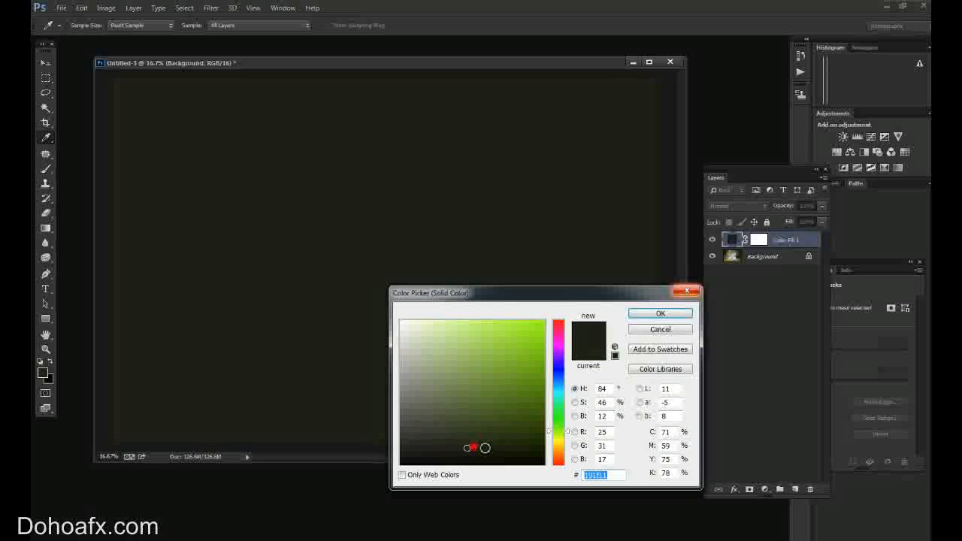
pyautogui.click(677, 313)
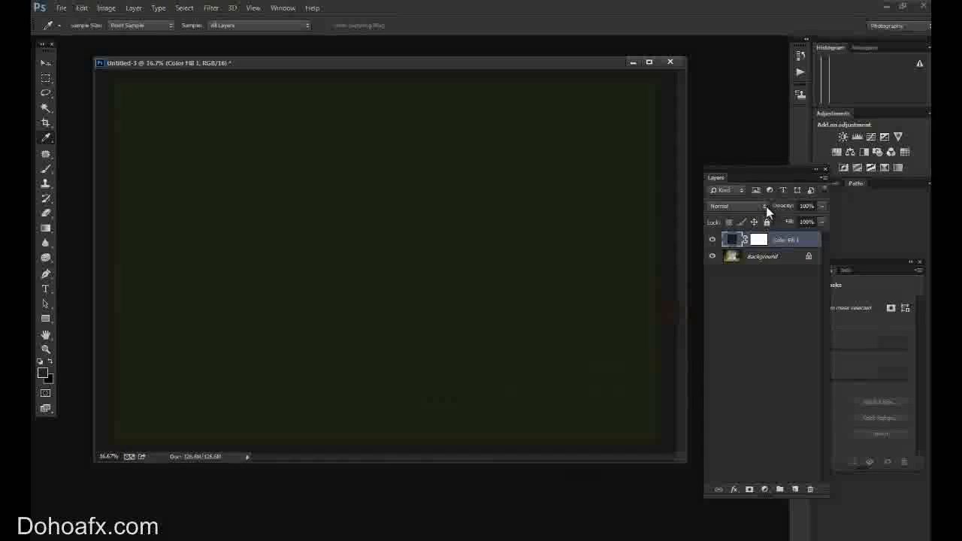
# Set the solid color fill layer to Soft Light blending at 53% opacity.
pyautogui.click(767, 206)
pyautogui.click(731, 363)
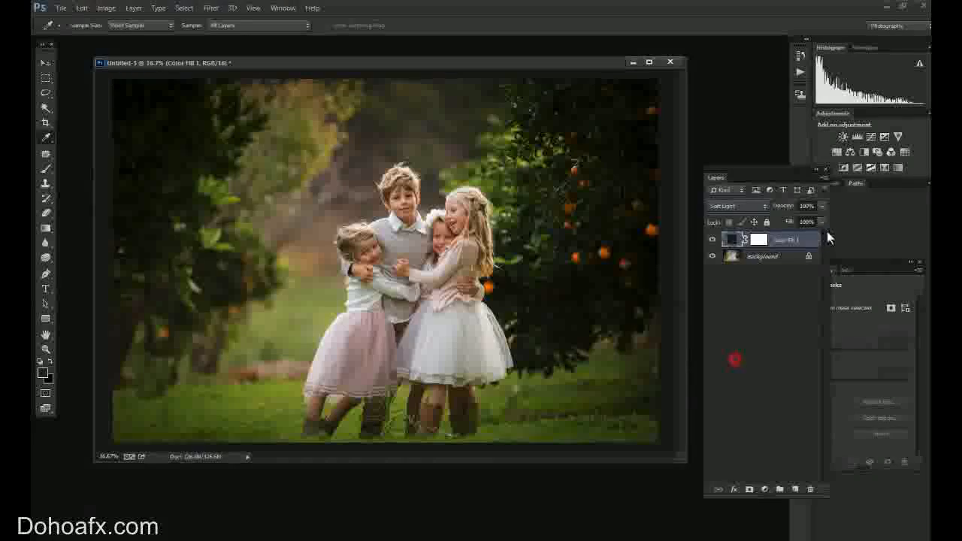
pyautogui.moveTo(823, 207); pyautogui.dragTo(789, 220)
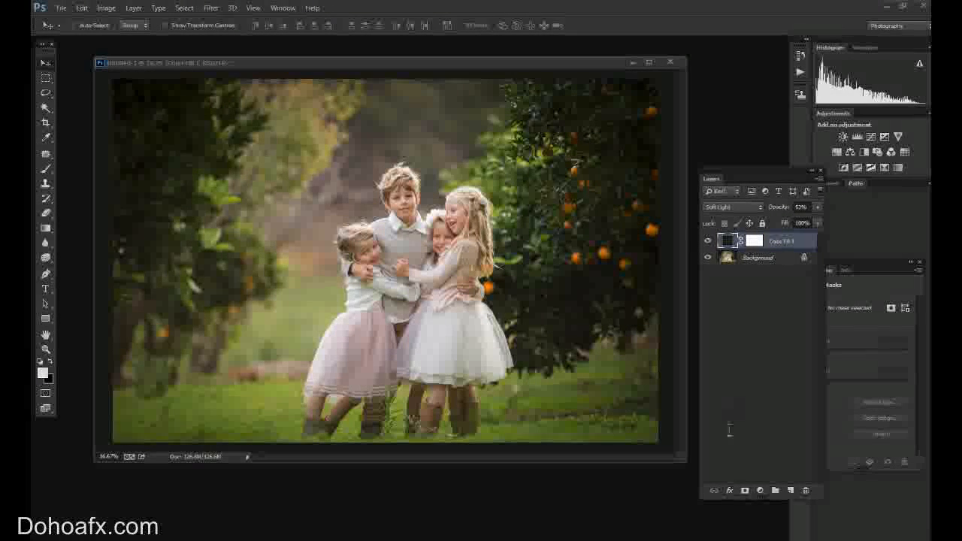
# Add a Gradient fill layer and set the gradient's starting color stop to dark green 2c3222.
pyautogui.click(760, 490)
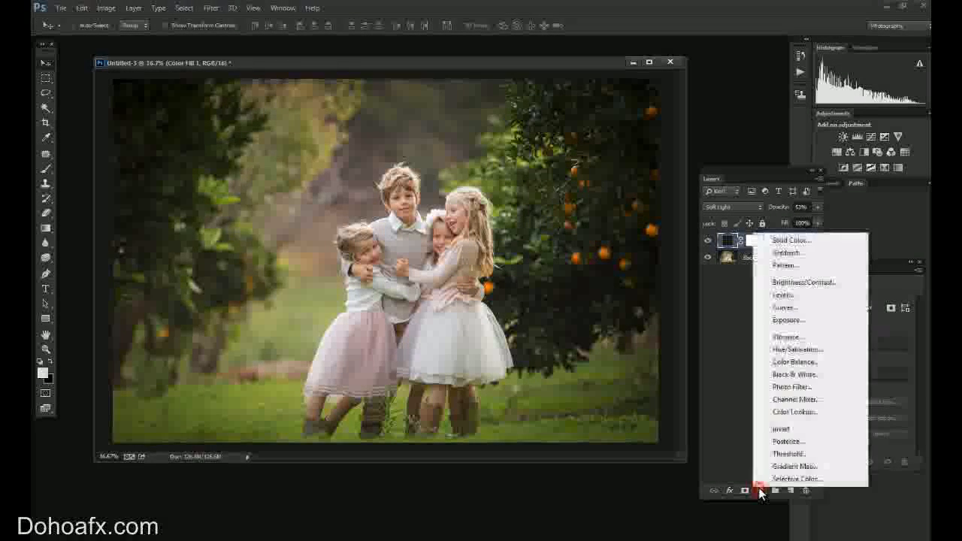
pyautogui.click(803, 254)
pyautogui.click(554, 311)
pyautogui.click(410, 436)
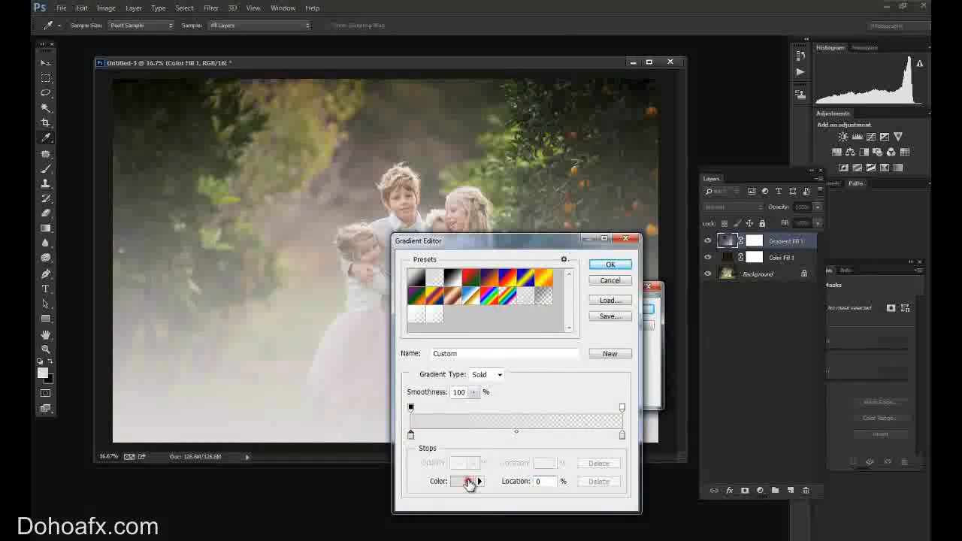
pyautogui.click(463, 481)
pyautogui.moveTo(486, 451); pyautogui.dragTo(448, 437)
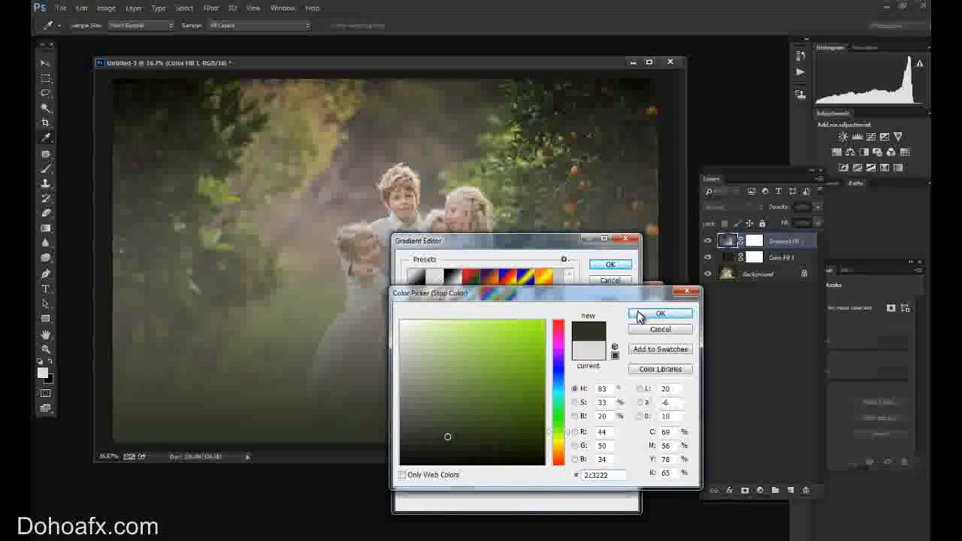
pyautogui.click(650, 314)
# Set the gradient's ending color stop to dark green 222e13 and accept the edited gradient.
pyautogui.click(622, 436)
pyautogui.click(459, 486)
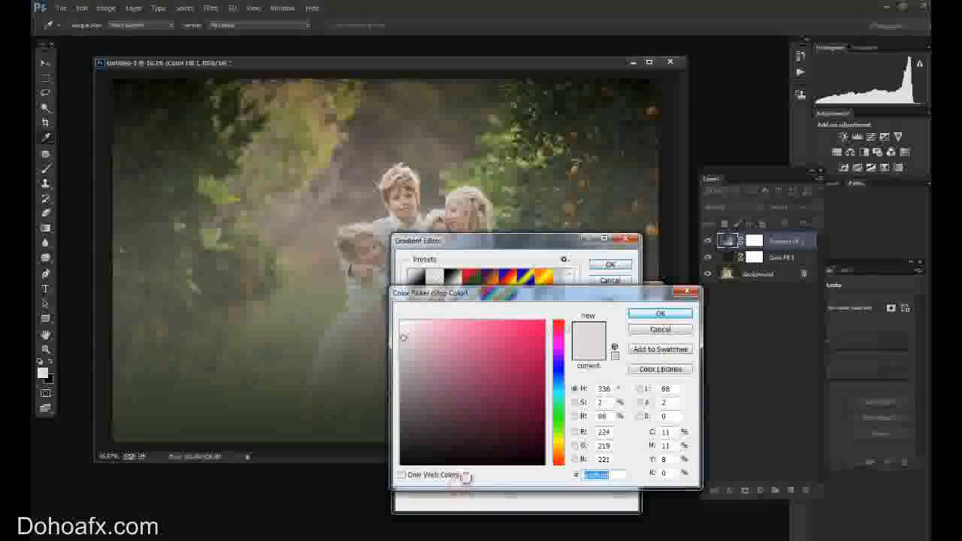
pyautogui.click(496, 449)
pyautogui.moveTo(560, 451); pyautogui.dragTo(555, 433)
pyautogui.click(479, 439)
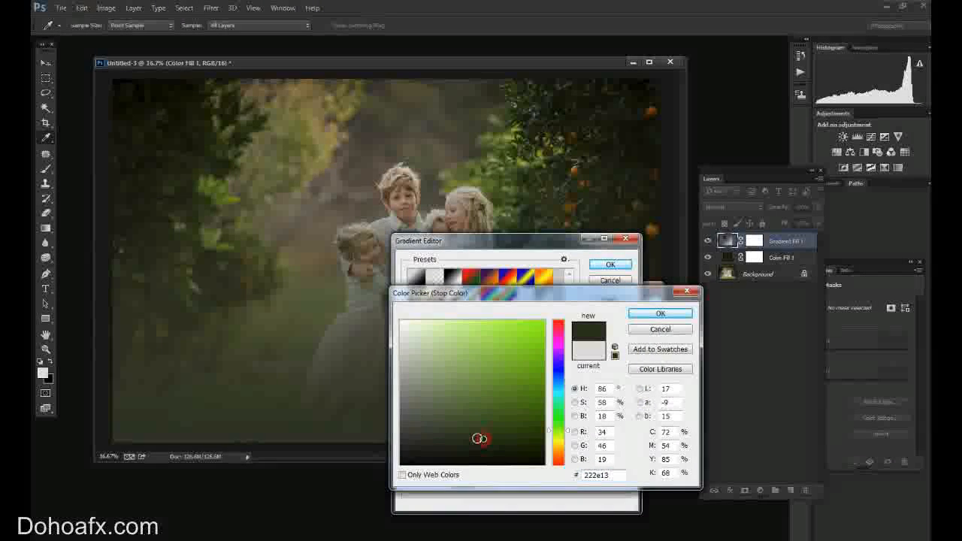
pyautogui.click(660, 313)
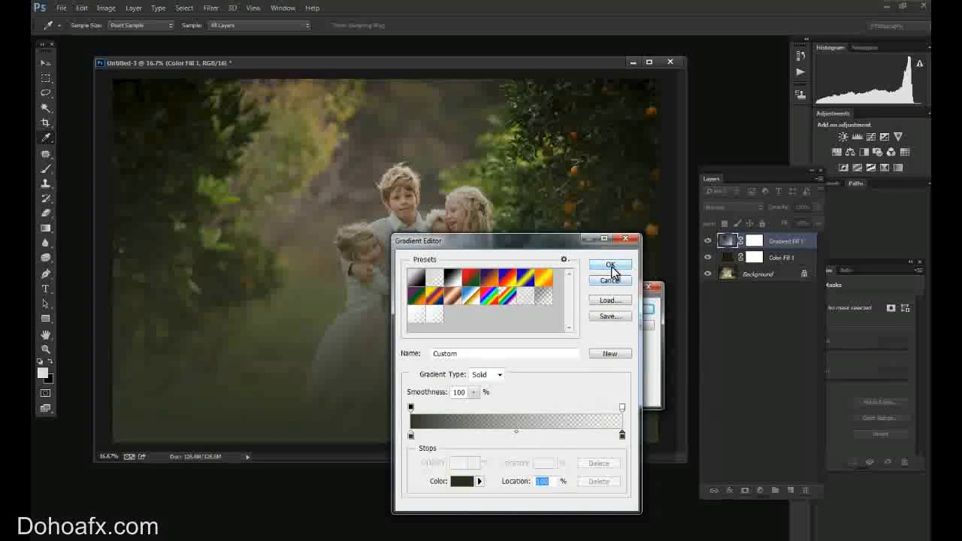
pyautogui.click(610, 265)
# Make the gradient fill a reversed Radial gradient at 219% scale and apply it as a vignette around the children.
pyautogui.click(560, 328)
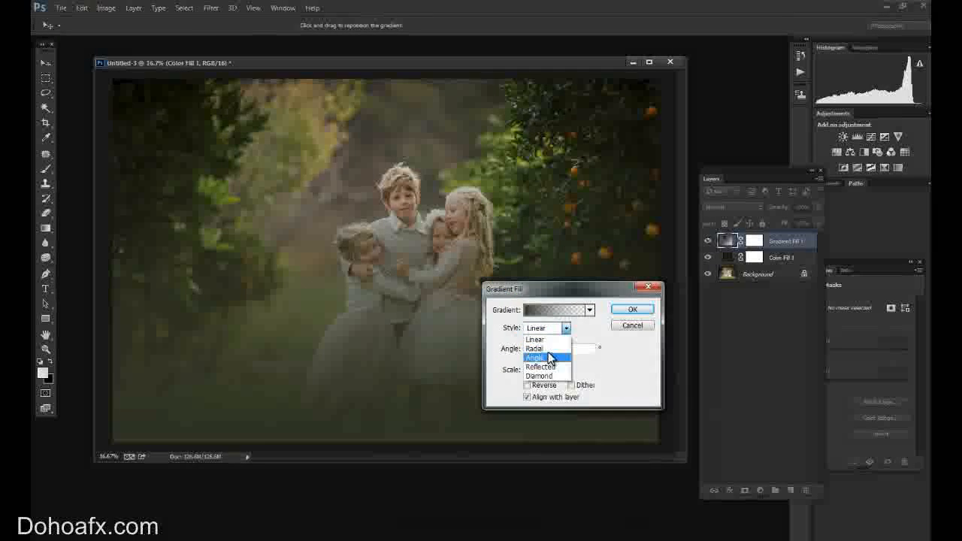
pyautogui.click(549, 350)
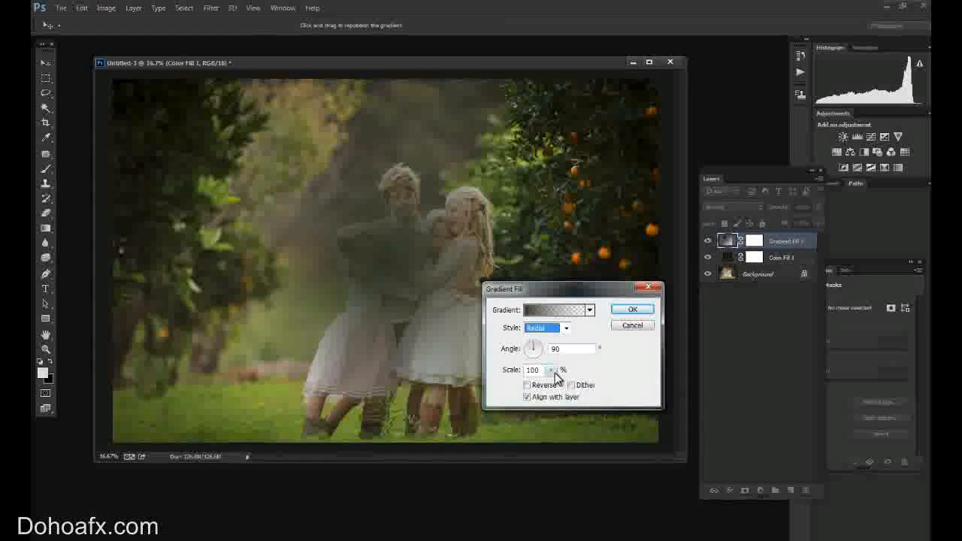
pyautogui.click(528, 386)
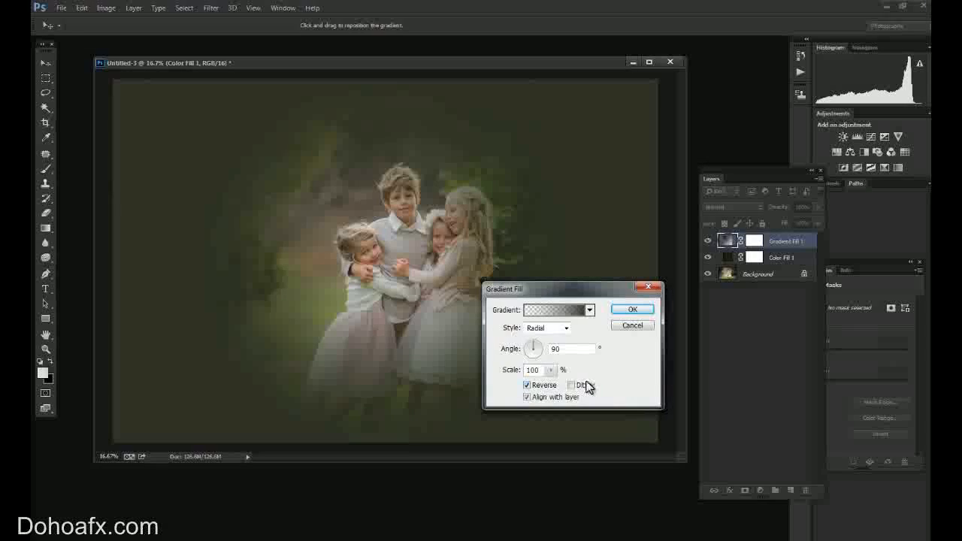
pyautogui.moveTo(551, 370); pyautogui.dragTo(561, 389)
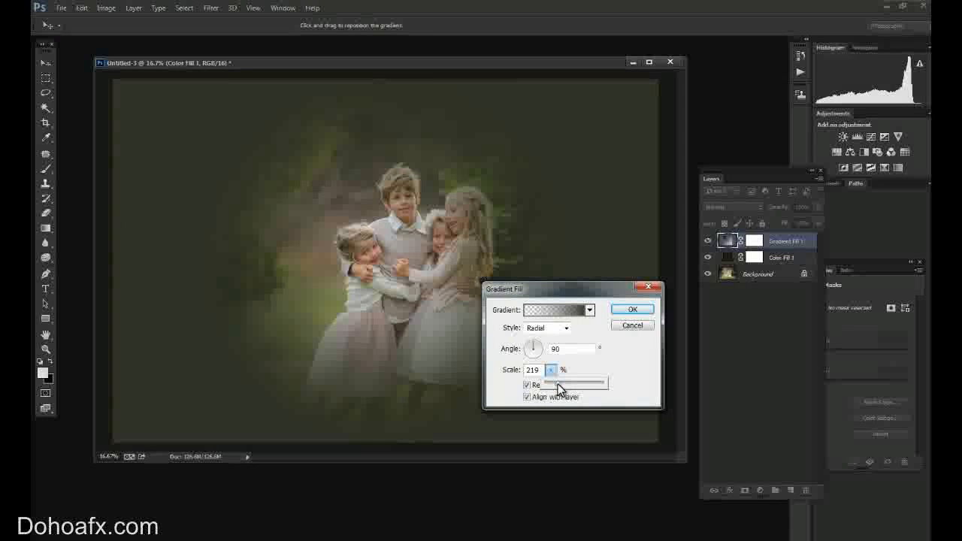
pyautogui.moveTo(553, 292); pyautogui.dragTo(748, 329)
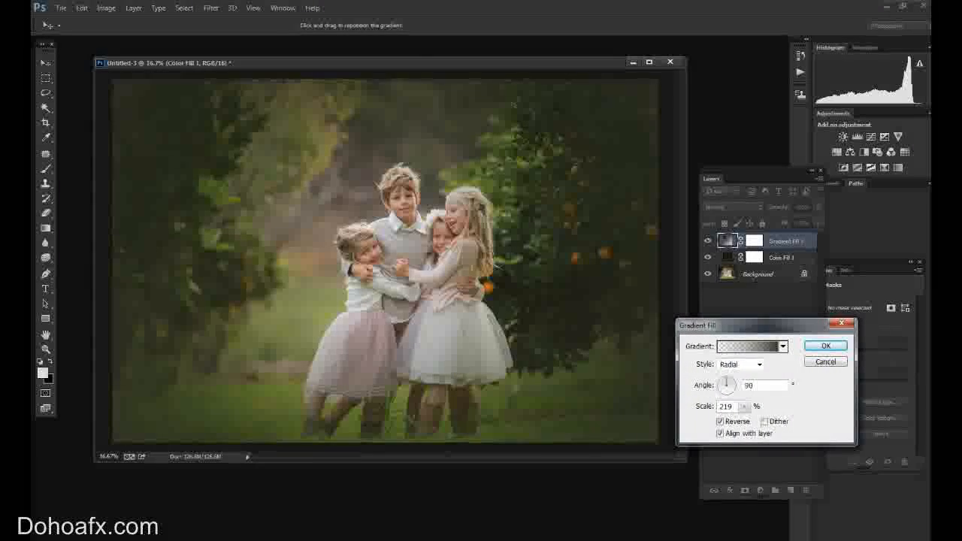
pyautogui.press('Return')
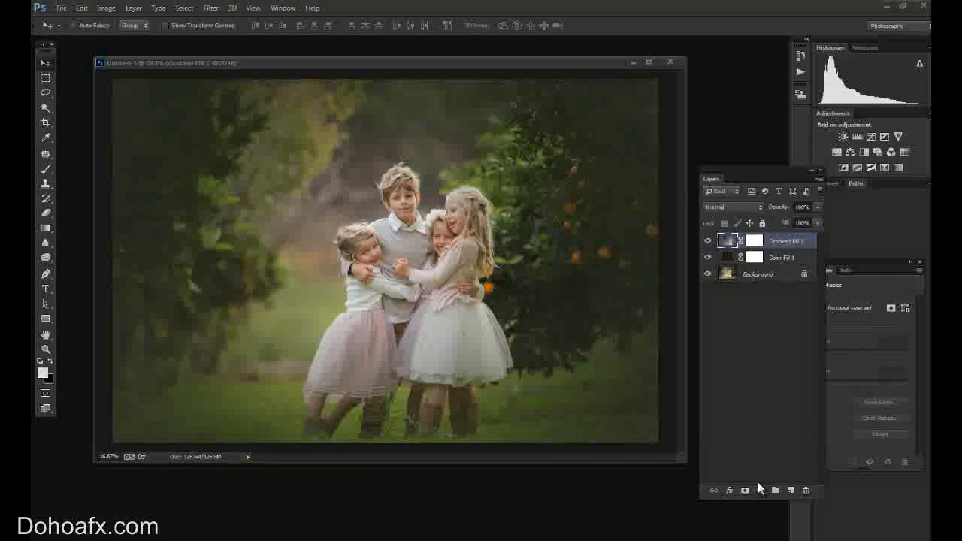
# Add a Solid Color fill layer in dark olive 454528 above the gradient fill.
pyautogui.click(761, 492)
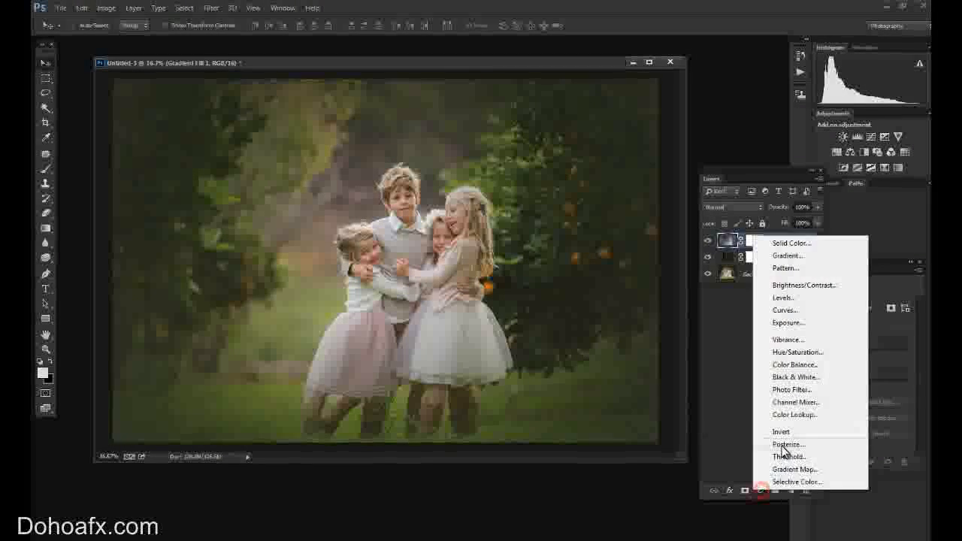
pyautogui.click(807, 245)
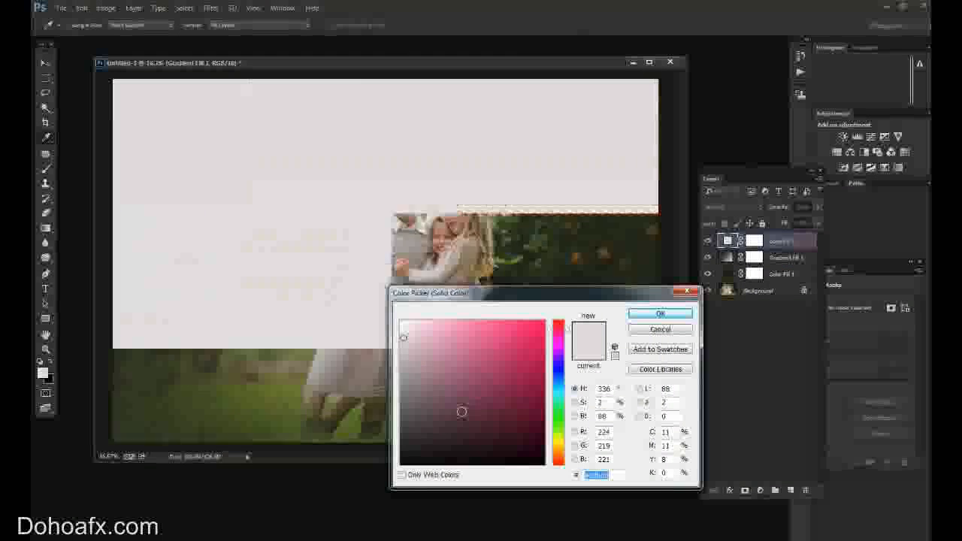
pyautogui.click(559, 440)
pyautogui.click(488, 419)
pyautogui.click(453, 414)
pyautogui.click(463, 428)
pyautogui.click(447, 429)
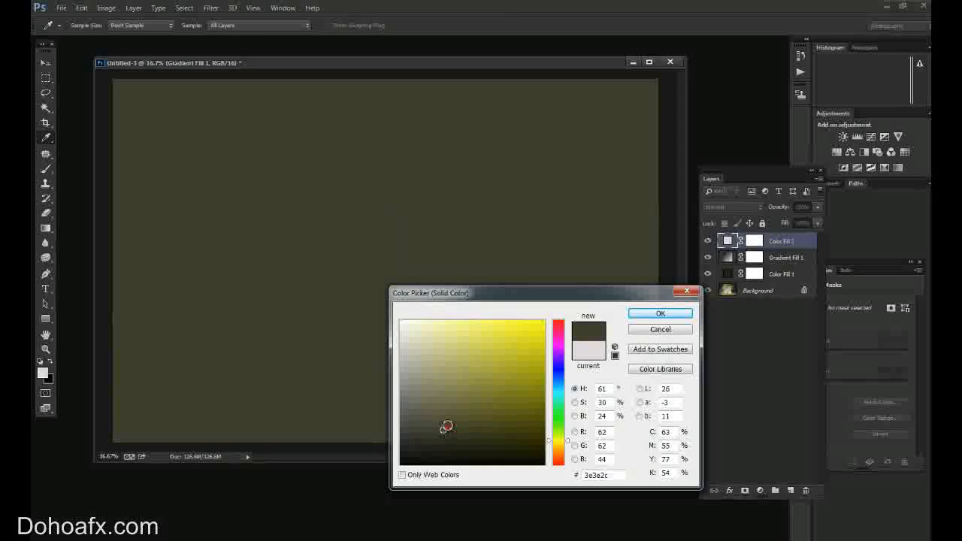
pyautogui.click(459, 423)
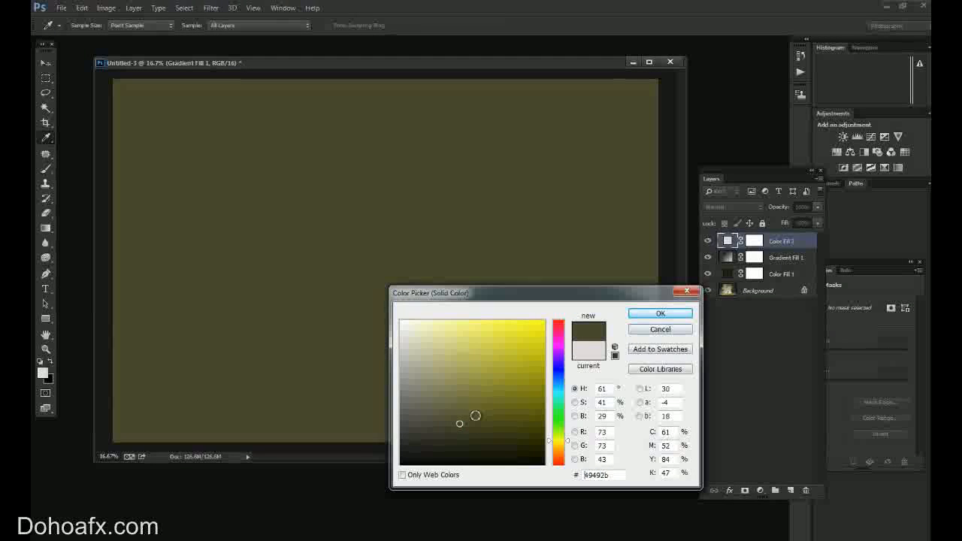
pyautogui.click(462, 426)
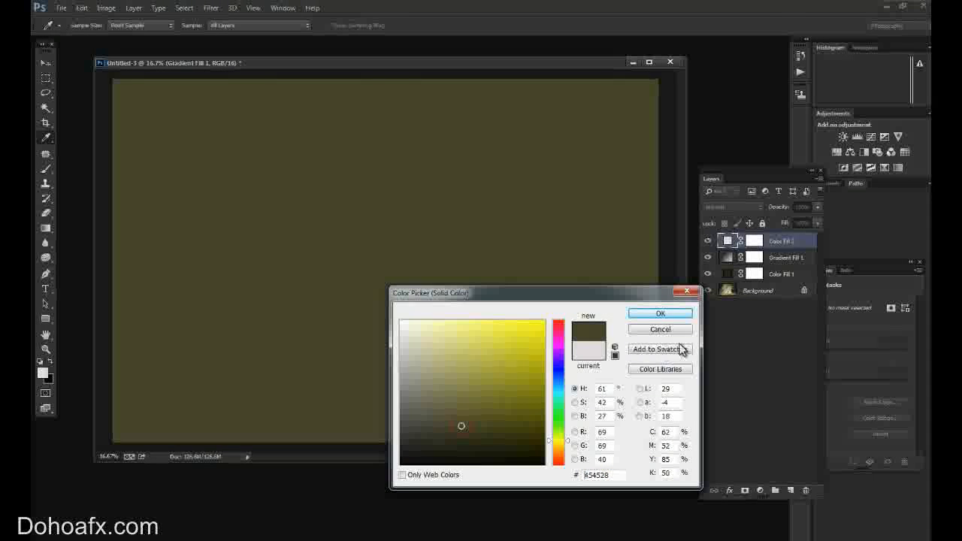
pyautogui.click(660, 314)
# Set the olive color fill layer to Soft Light blending at 8% opacity.
pyautogui.click(730, 207)
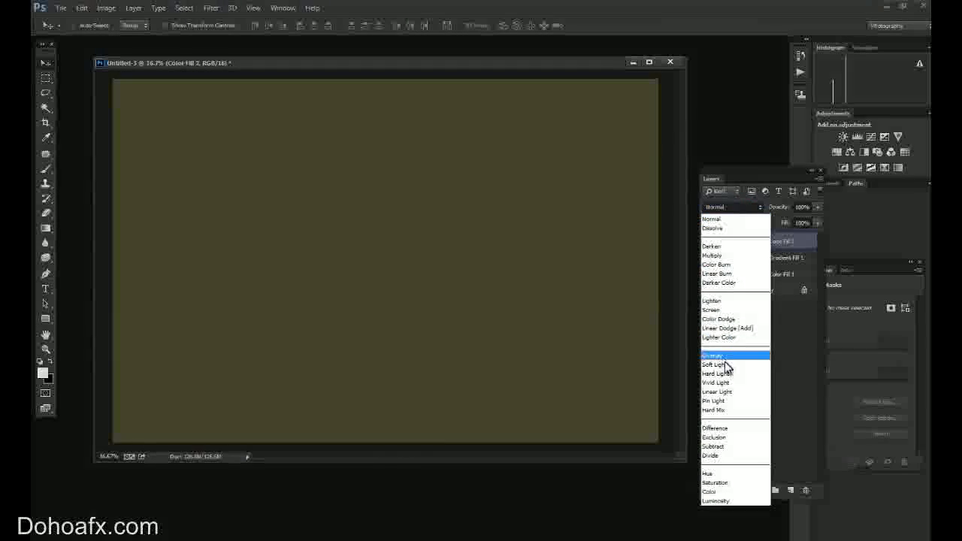
pyautogui.click(721, 364)
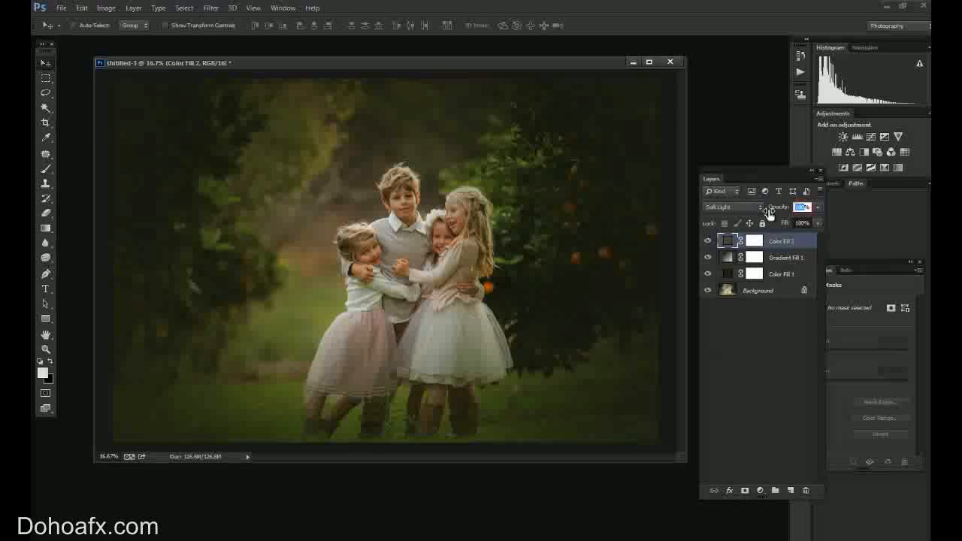
pyautogui.write('8')
pyautogui.press('Return')
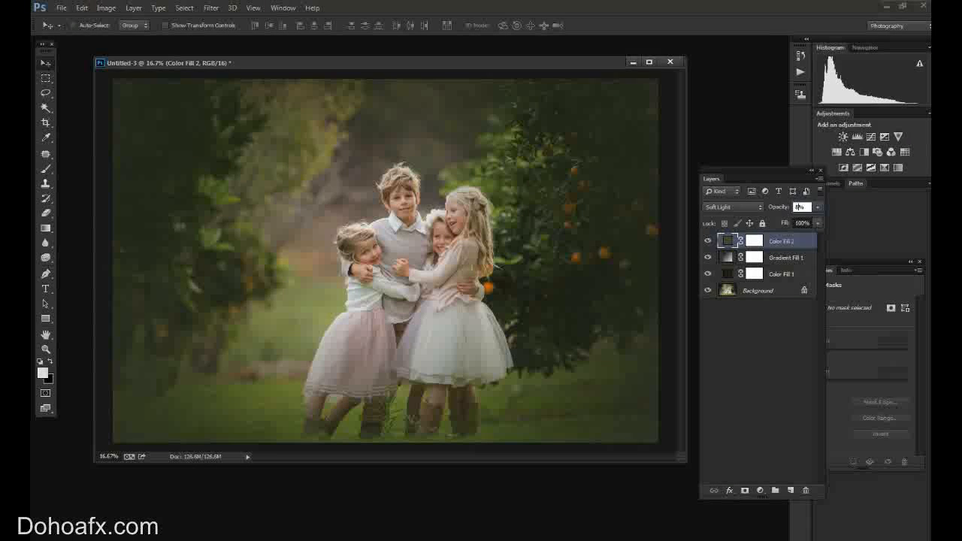
pyautogui.press('Return')
pyautogui.click(762, 410)
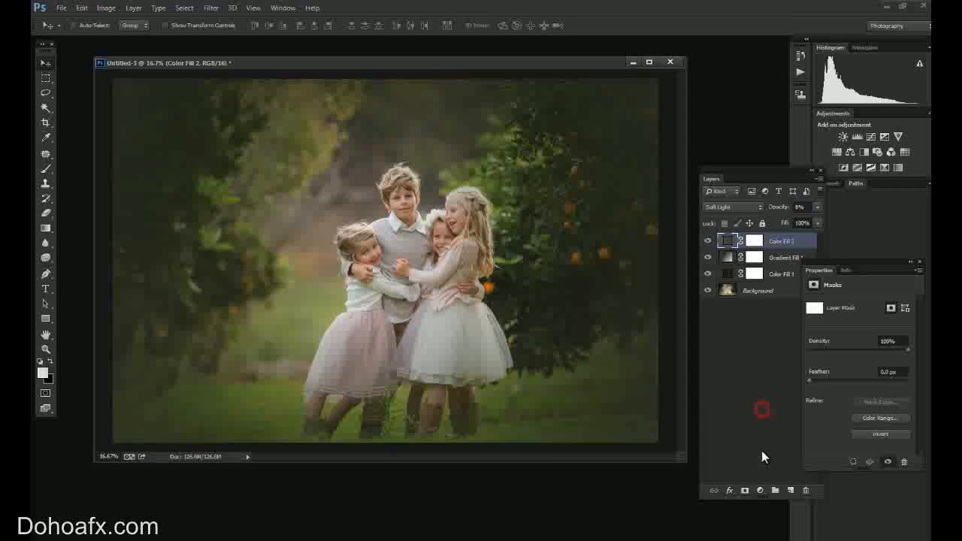
# Add a Hue/Saturation adjustment layer and raise the master Saturation to +26.
pyautogui.click(760, 490)
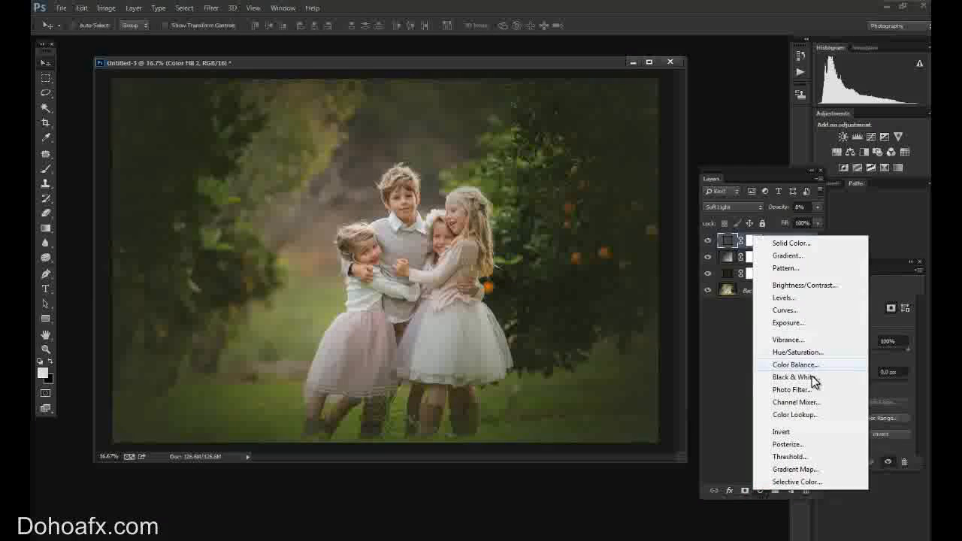
pyautogui.click(817, 359)
pyautogui.moveTo(873, 367)
pyautogui.mouseDown()
pyautogui.moveTo(864, 376)
pyautogui.moveTo(873, 370)
pyautogui.mouseUp()
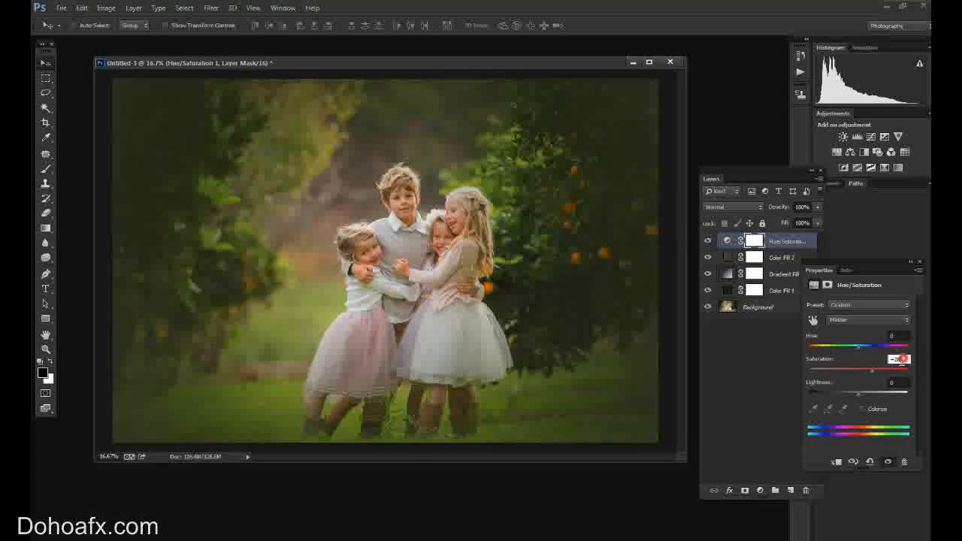
# Paint black with the Brush at 47% opacity on the Hue/Saturation mask over the children's faces and arms.
pyautogui.click(746, 241)
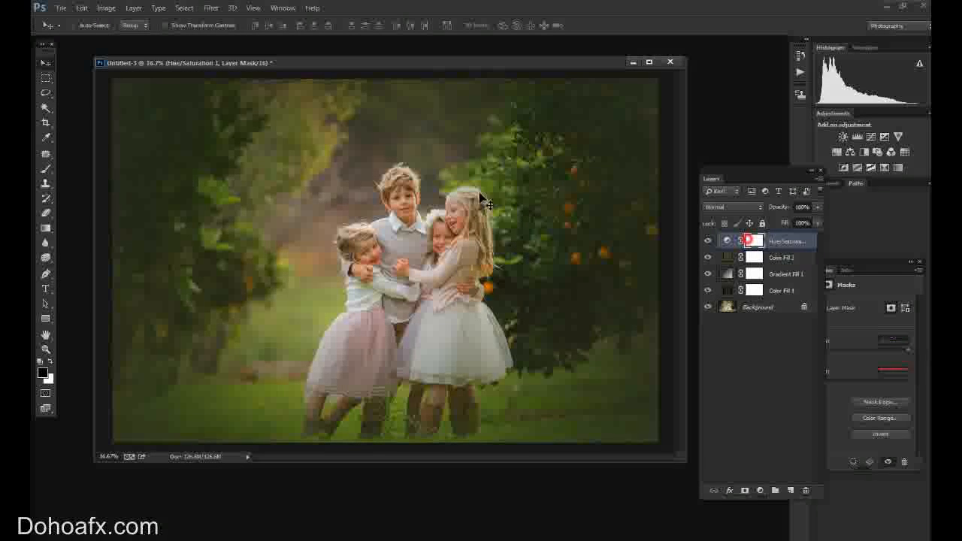
pyautogui.click(46, 170)
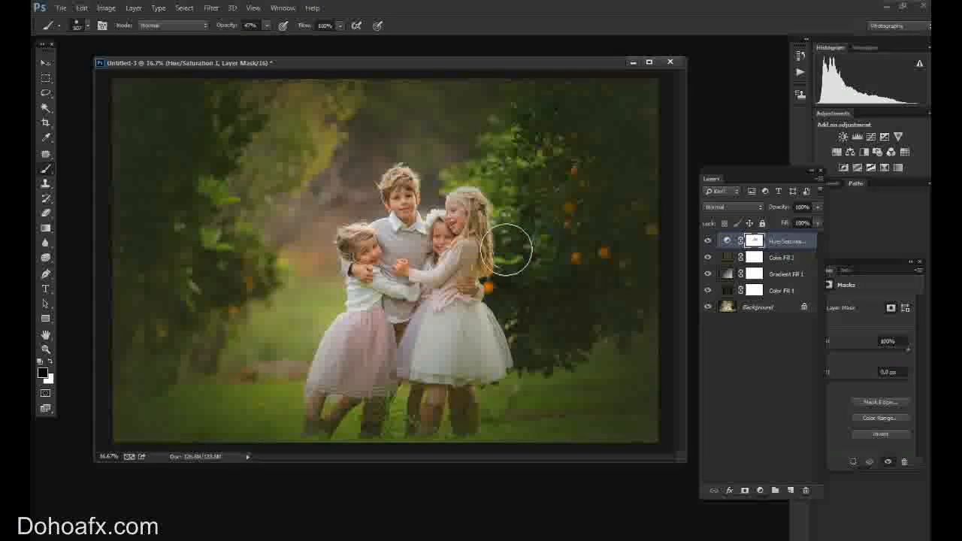
pyautogui.moveTo(469, 214)
pyautogui.mouseDown()
pyautogui.moveTo(410, 283)
pyautogui.moveTo(368, 254)
pyautogui.mouseUp()
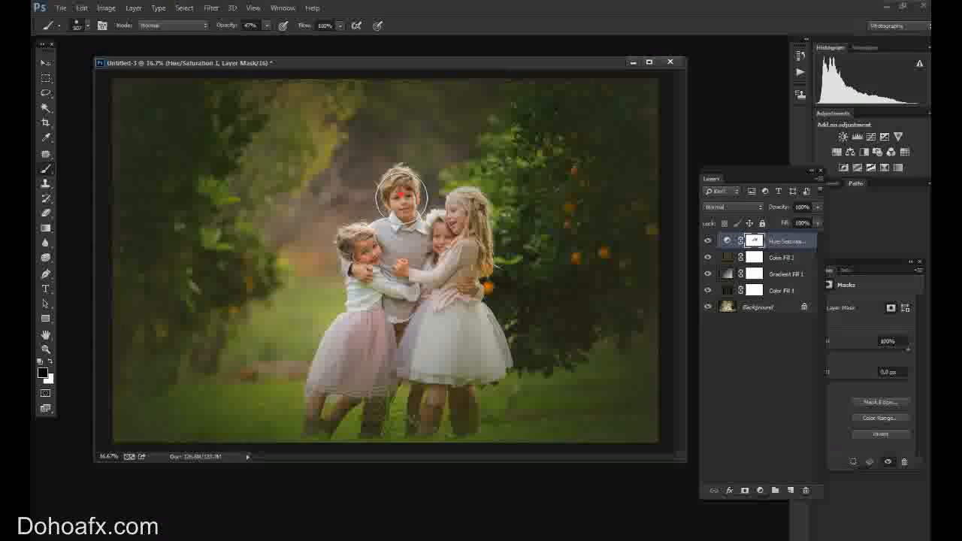
pyautogui.moveTo(397, 284); pyautogui.dragTo(399, 267)
pyautogui.click(361, 255)
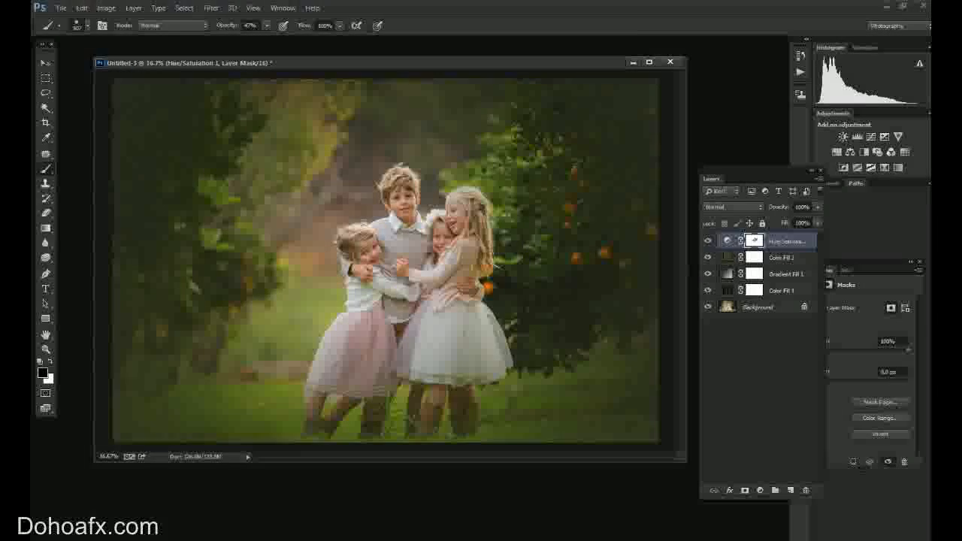
# Add an Exposure adjustment layer and set its Exposure to about +0.38.
pyautogui.click(761, 491)
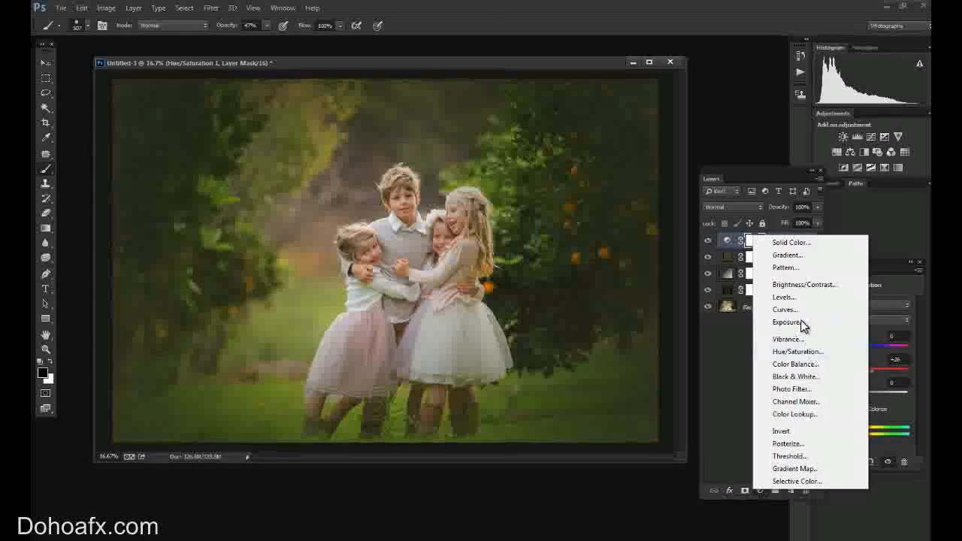
pyautogui.click(803, 323)
pyautogui.moveTo(860, 340); pyautogui.dragTo(862, 334)
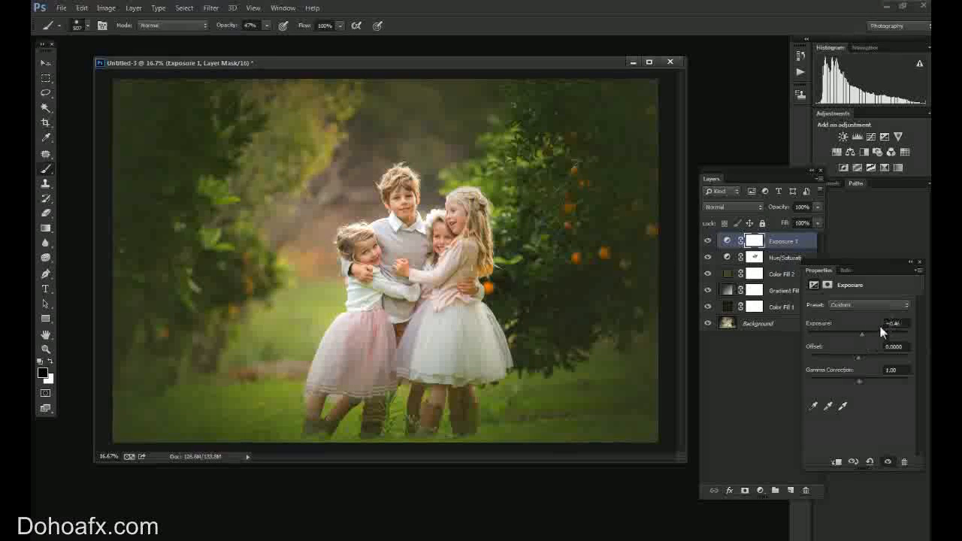
pyautogui.moveTo(862, 333); pyautogui.dragTo(862, 333)
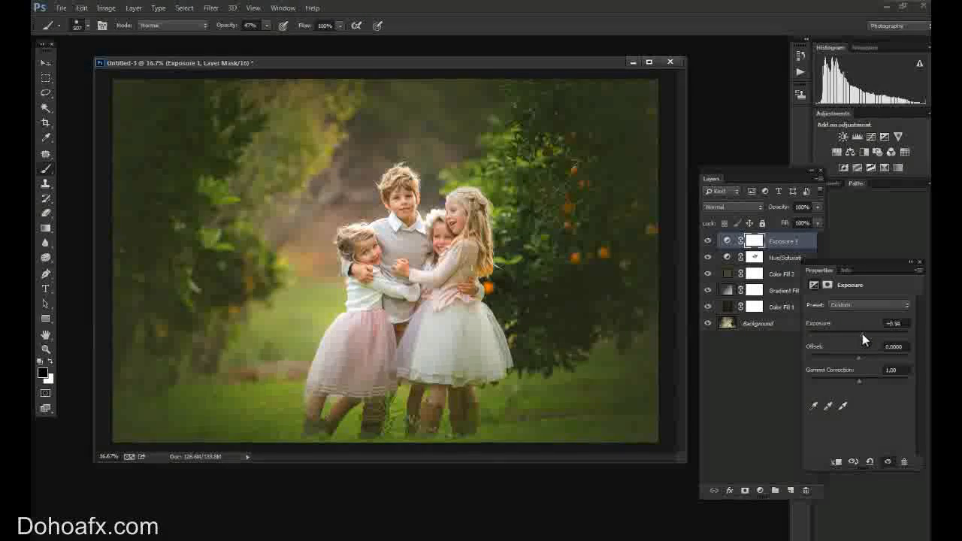
pyautogui.doubleClick(897, 324)
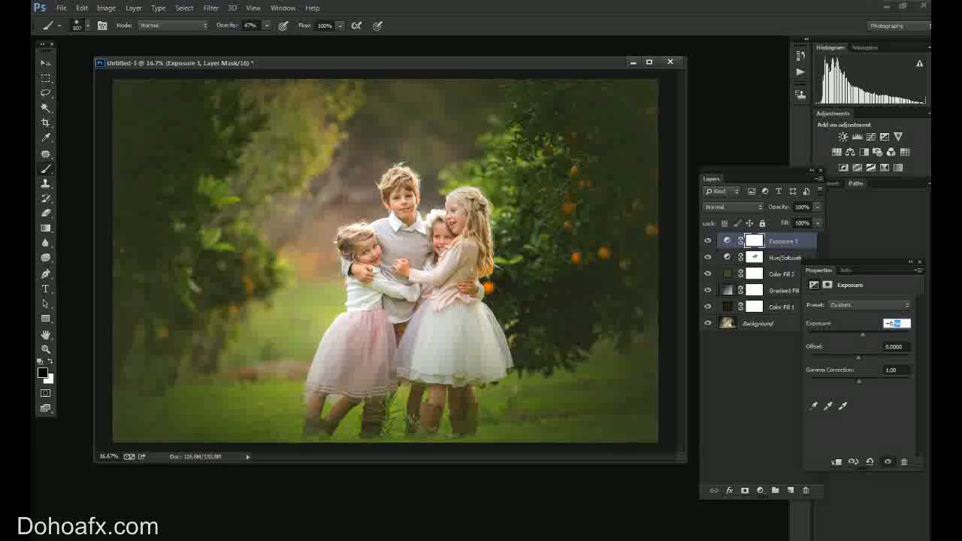
pyautogui.press('Return')
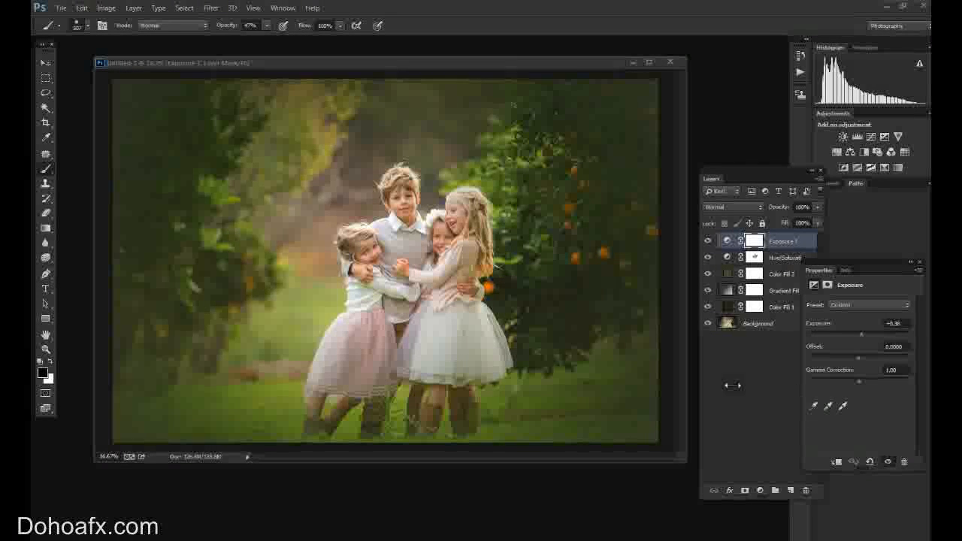
# Add a Selective Color adjustment layer and set its Greens to Cyan -75% and Black +33%.
pyautogui.click(761, 491)
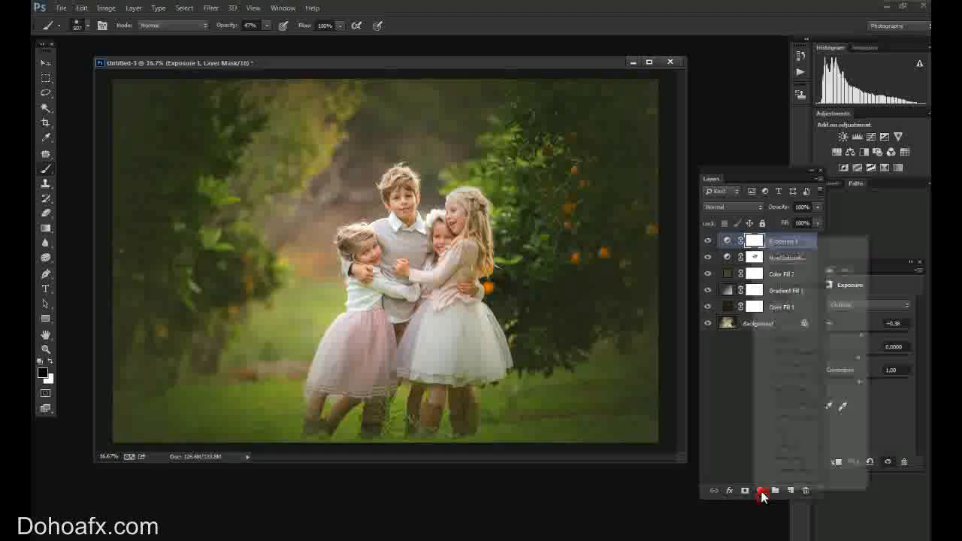
pyautogui.click(786, 483)
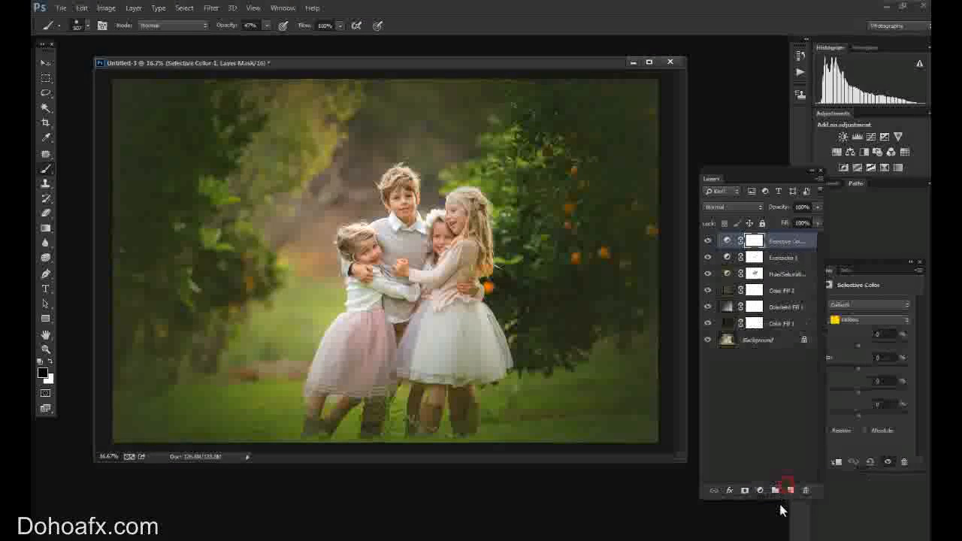
pyautogui.moveTo(857, 262); pyautogui.dragTo(627, 316)
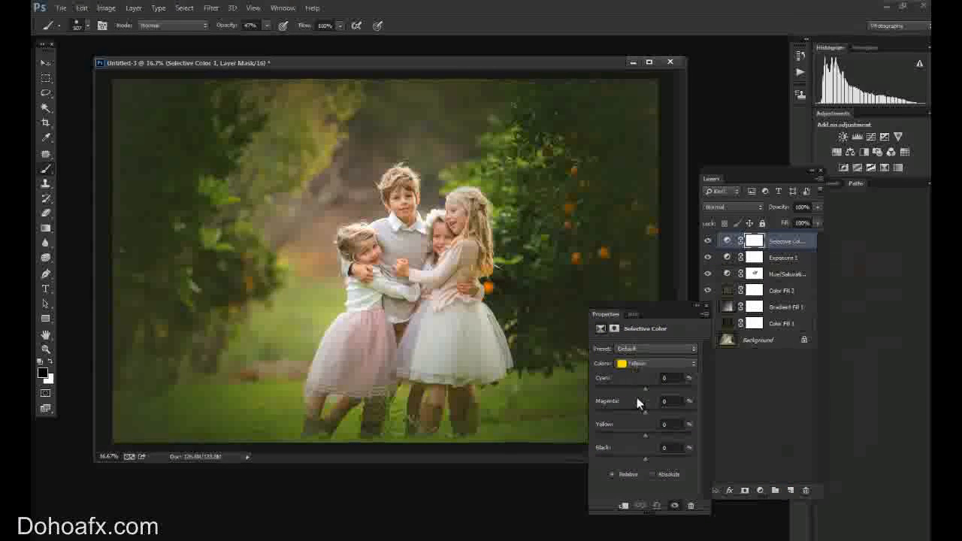
pyautogui.click(655, 367)
pyautogui.click(658, 392)
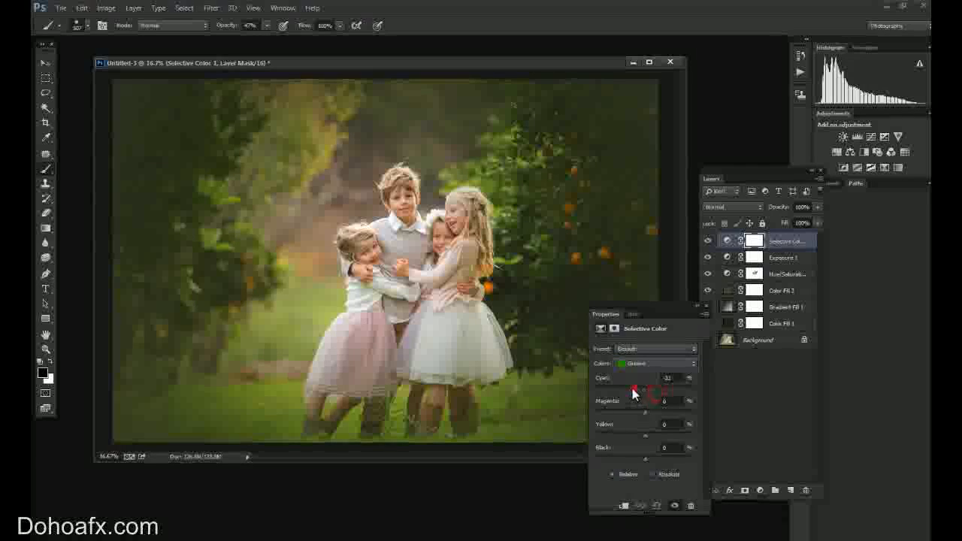
pyautogui.moveTo(642, 390); pyautogui.dragTo(600, 394)
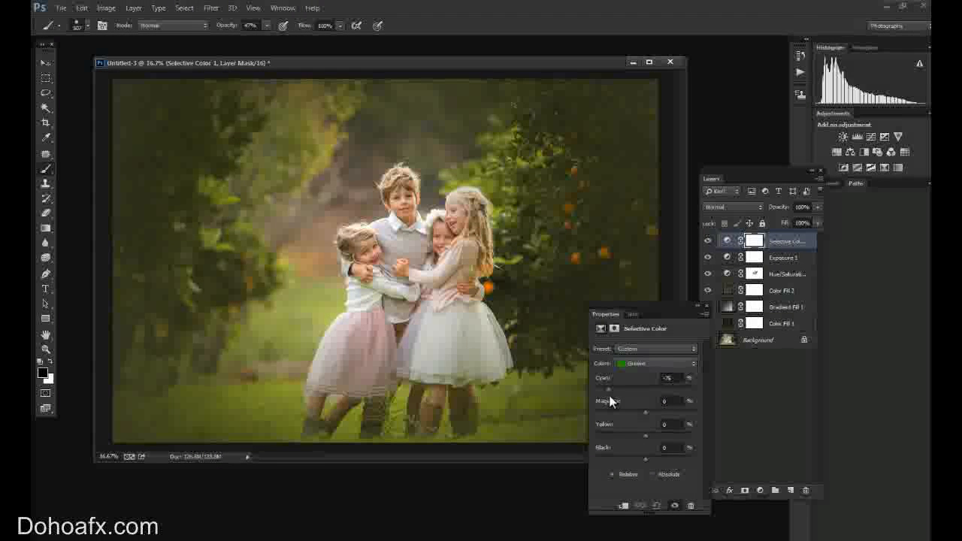
pyautogui.moveTo(645, 458)
pyautogui.mouseDown()
pyautogui.moveTo(629, 459)
pyautogui.moveTo(654, 456)
pyautogui.moveTo(618, 456)
pyautogui.moveTo(675, 458)
pyautogui.moveTo(661, 456)
pyautogui.mouseUp()
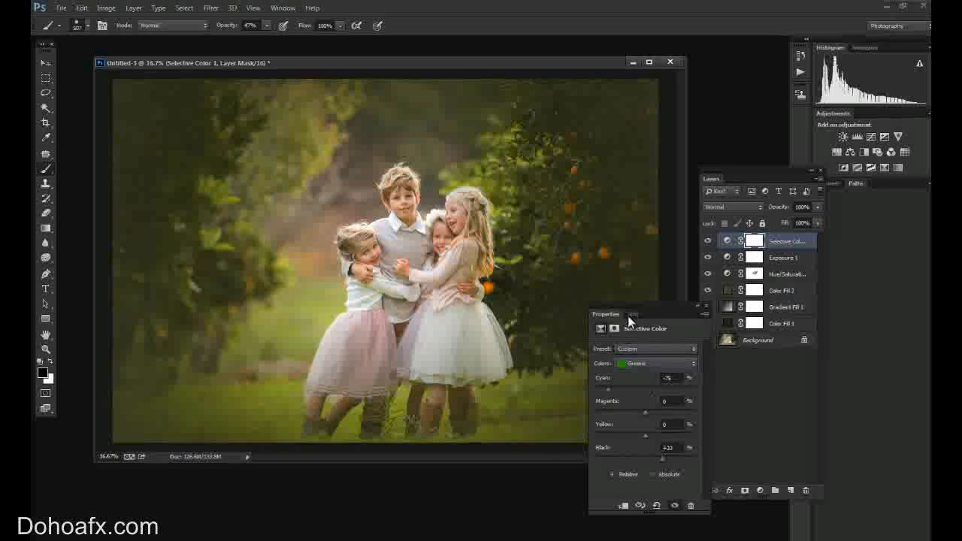
# Add a second Hue/Saturation adjustment layer and shift the Yellows Hue to about -3.
pyautogui.moveTo(625, 309); pyautogui.dragTo(648, 336)
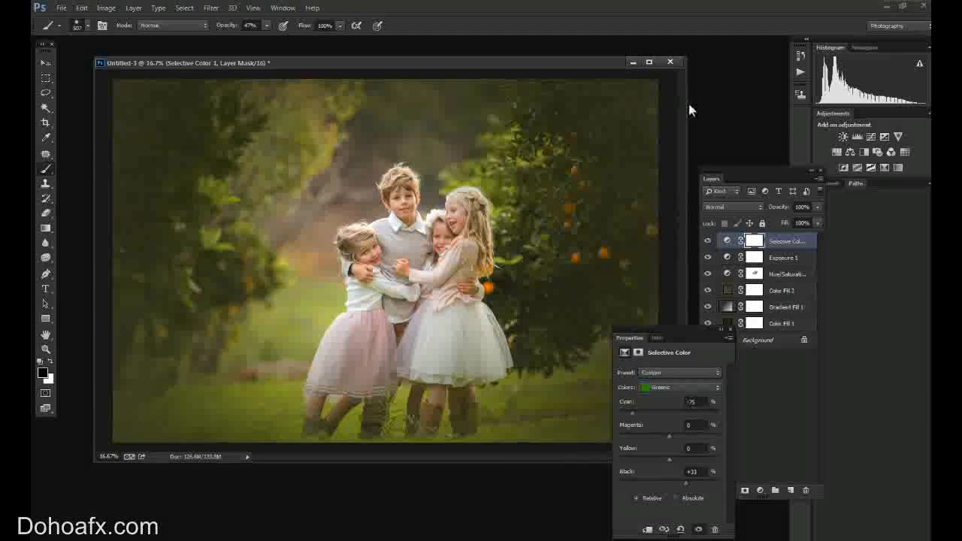
pyautogui.click(759, 491)
pyautogui.click(810, 353)
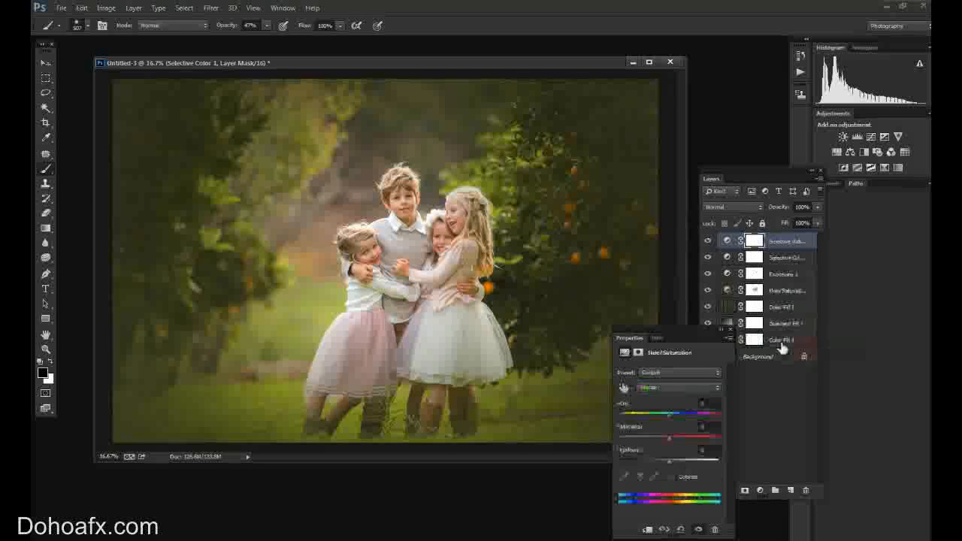
pyautogui.click(659, 387)
pyautogui.click(656, 427)
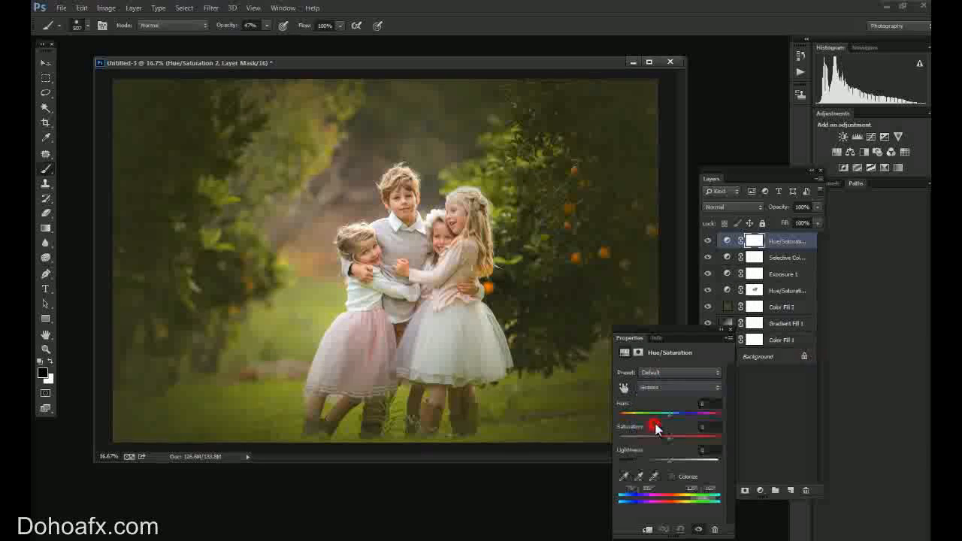
pyautogui.click(659, 388)
pyautogui.click(655, 423)
pyautogui.click(659, 391)
pyautogui.click(663, 409)
pyautogui.moveTo(669, 416); pyautogui.dragTo(668, 421)
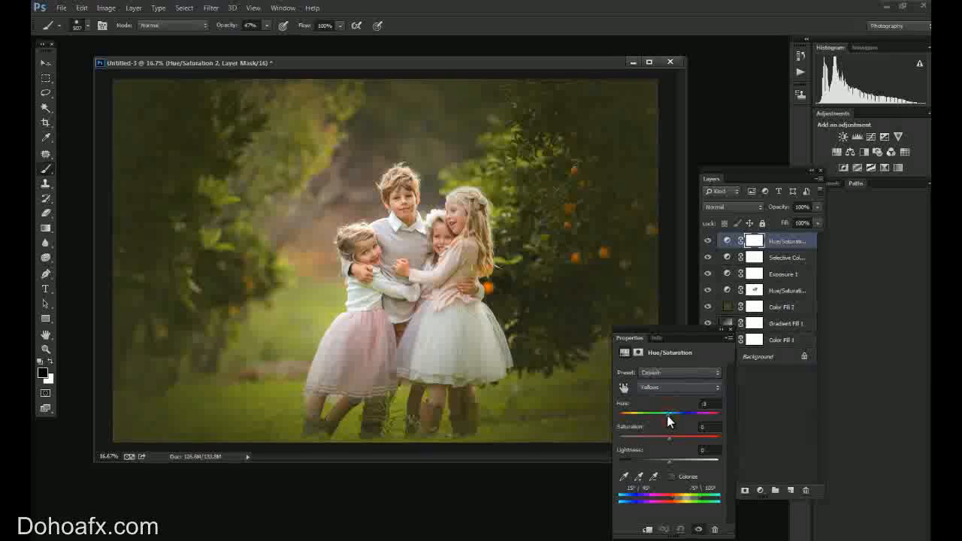
pyautogui.click(708, 242)
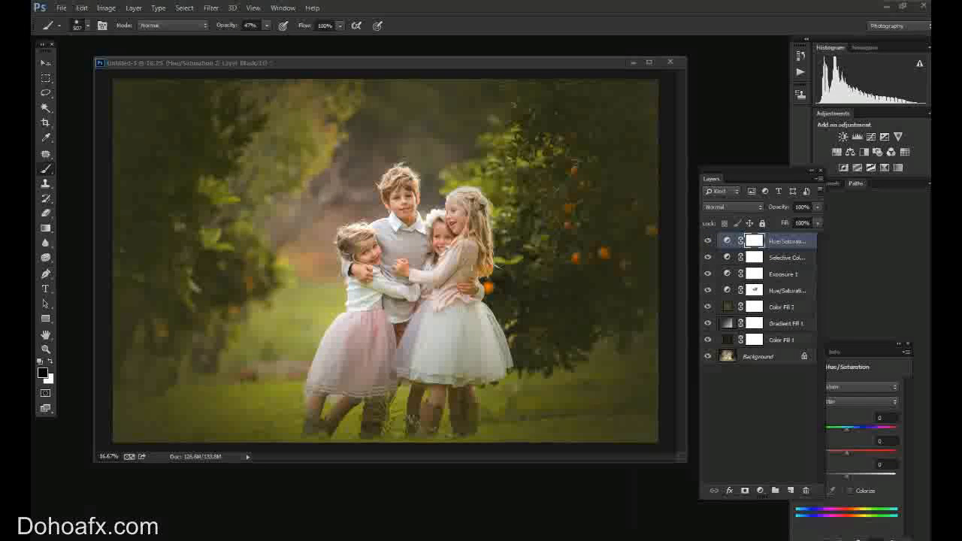
# Add a Gradient Fill layer above the adjustments and set the gradient's start color stop to dark gray #202020.
pyautogui.click(760, 490)
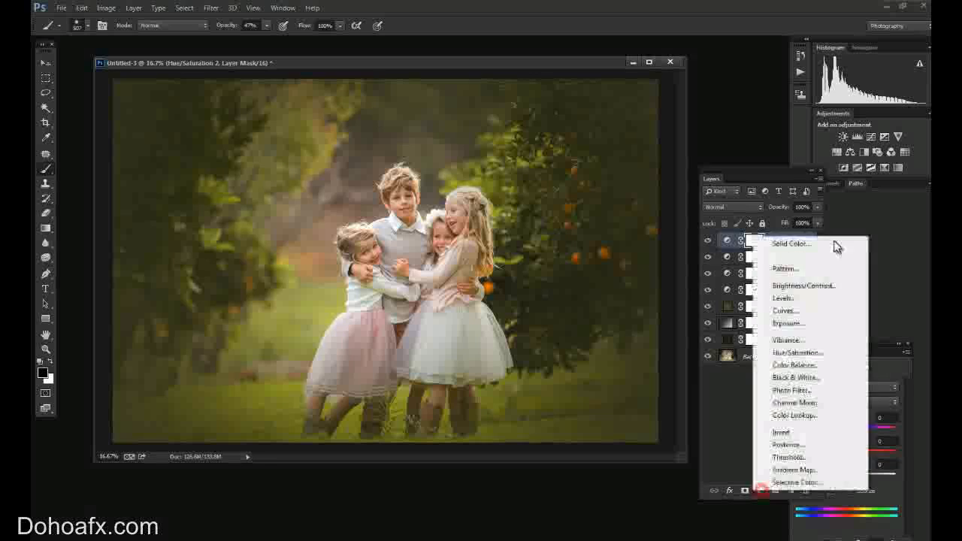
pyautogui.click(812, 257)
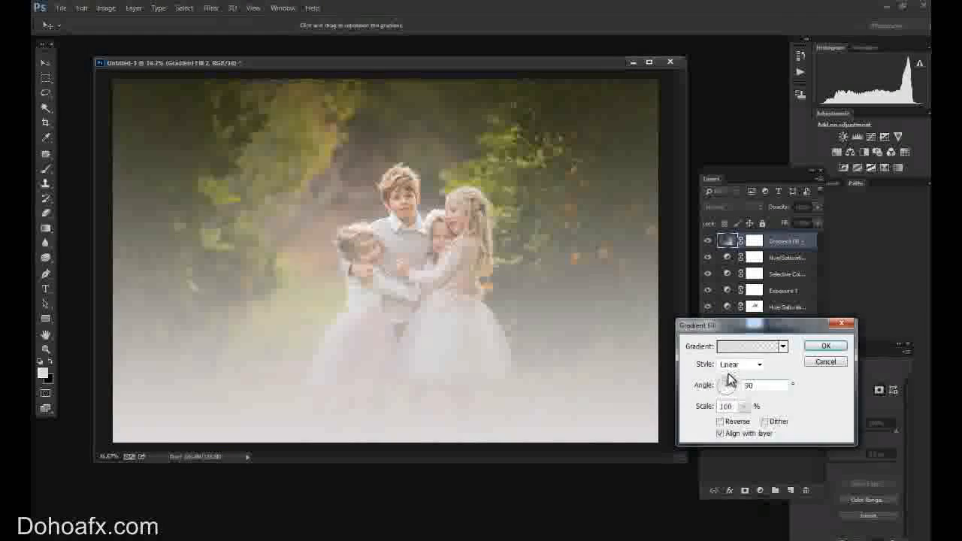
pyautogui.click(742, 346)
pyautogui.doubleClick(410, 436)
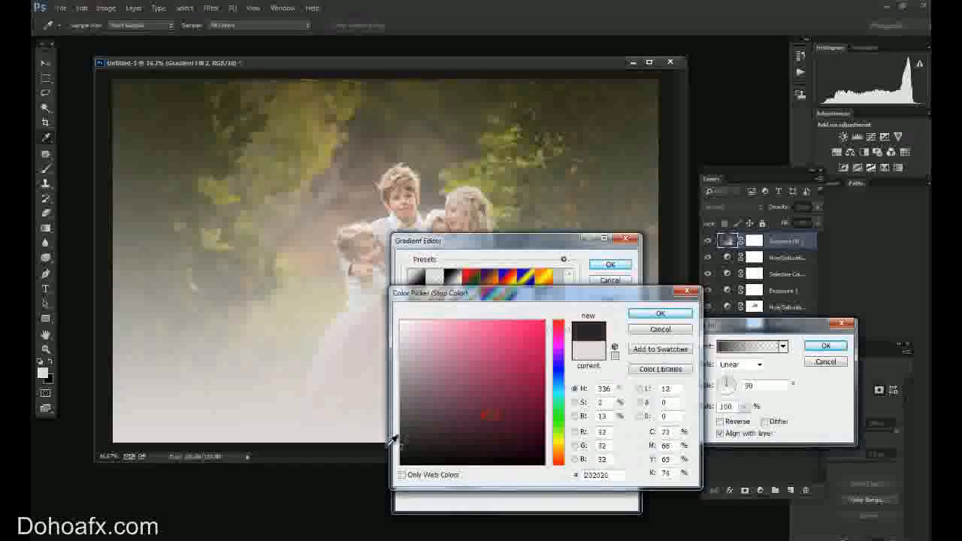
pyautogui.click(660, 314)
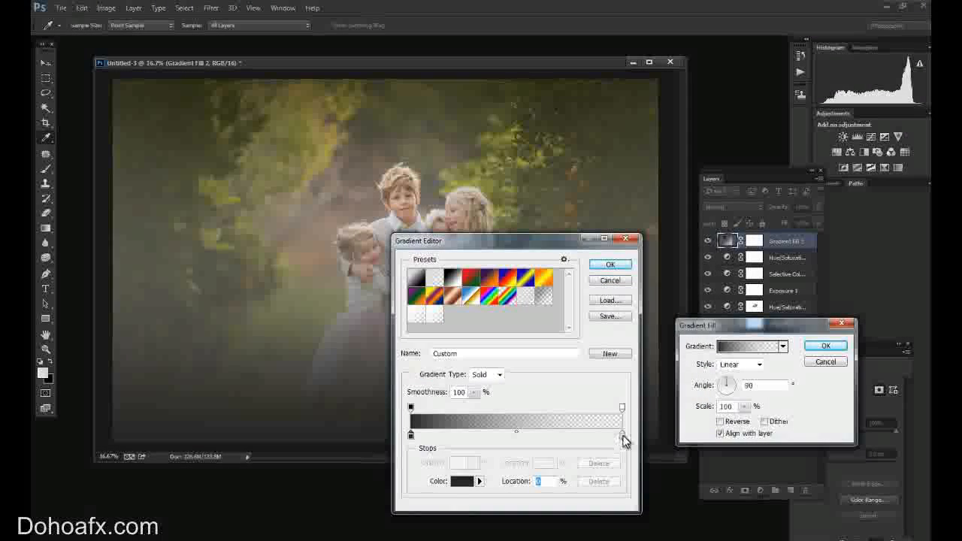
# Set the gradient's end color stop to a very dark olive green and accept the edited gradient.
pyautogui.click(622, 436)
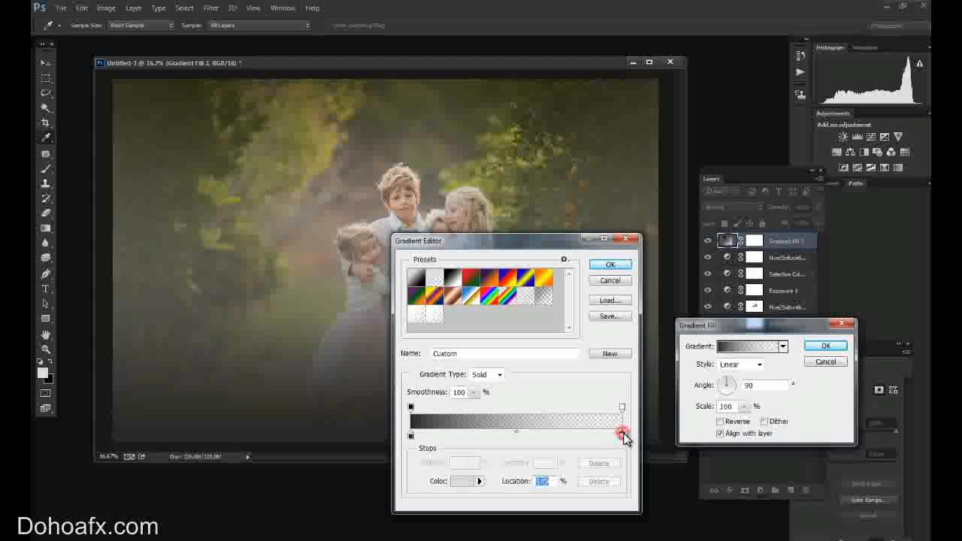
pyautogui.click(458, 481)
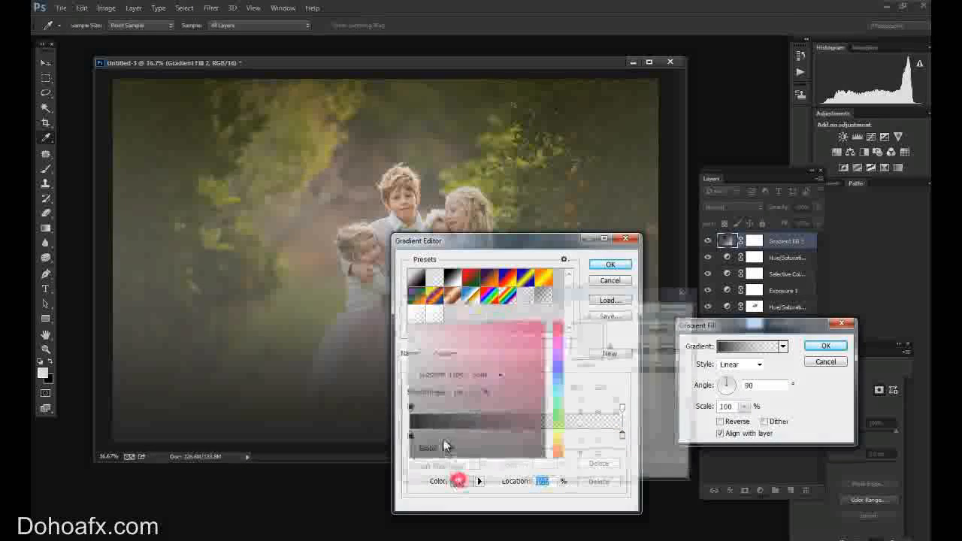
pyautogui.click(448, 407)
pyautogui.click(445, 436)
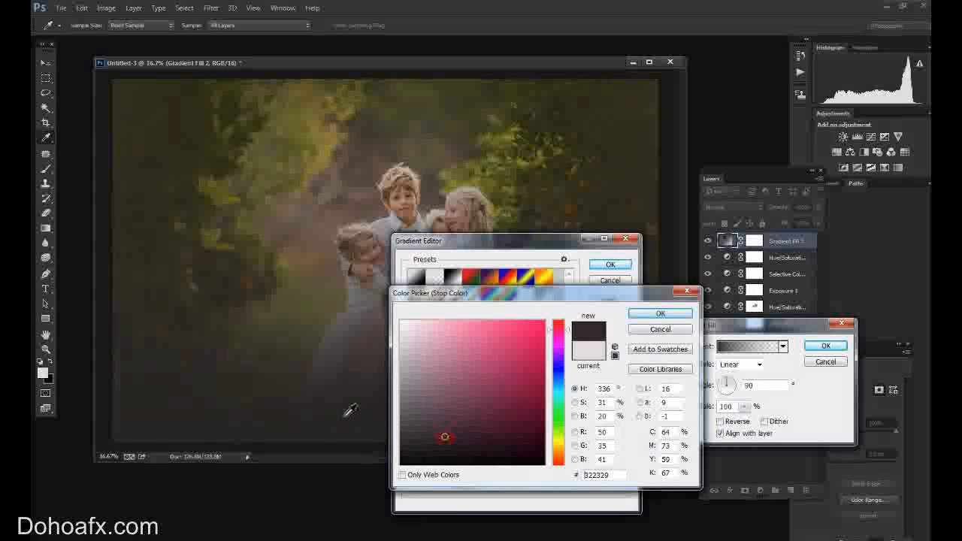
pyautogui.click(561, 436)
pyautogui.click(435, 444)
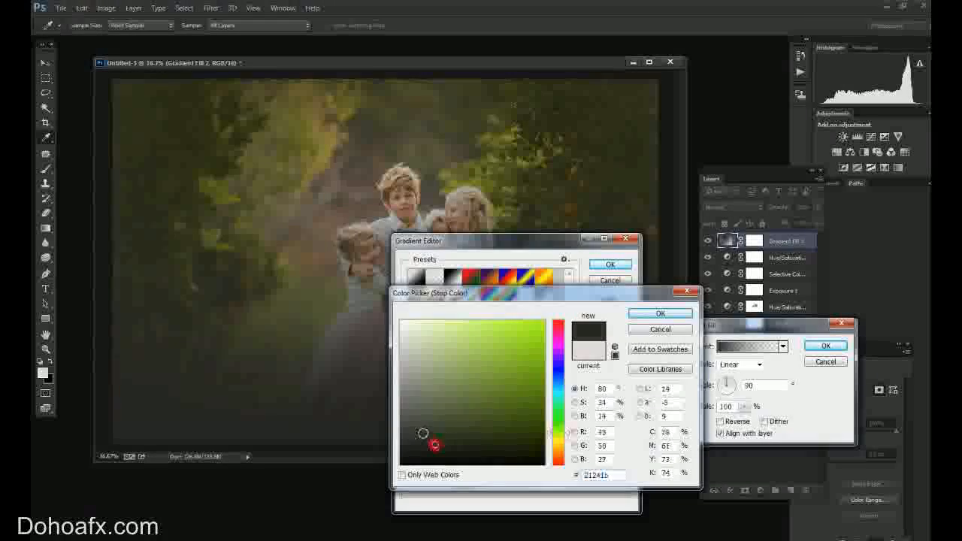
pyautogui.click(672, 318)
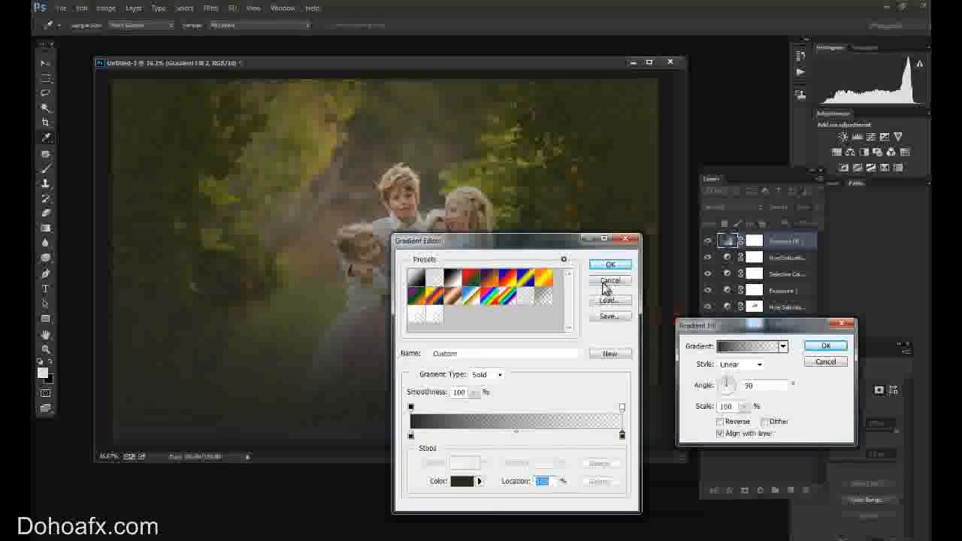
pyautogui.click(610, 265)
# Make the new gradient fill a reversed Radial gradient with a 258% scale.
pyautogui.click(760, 365)
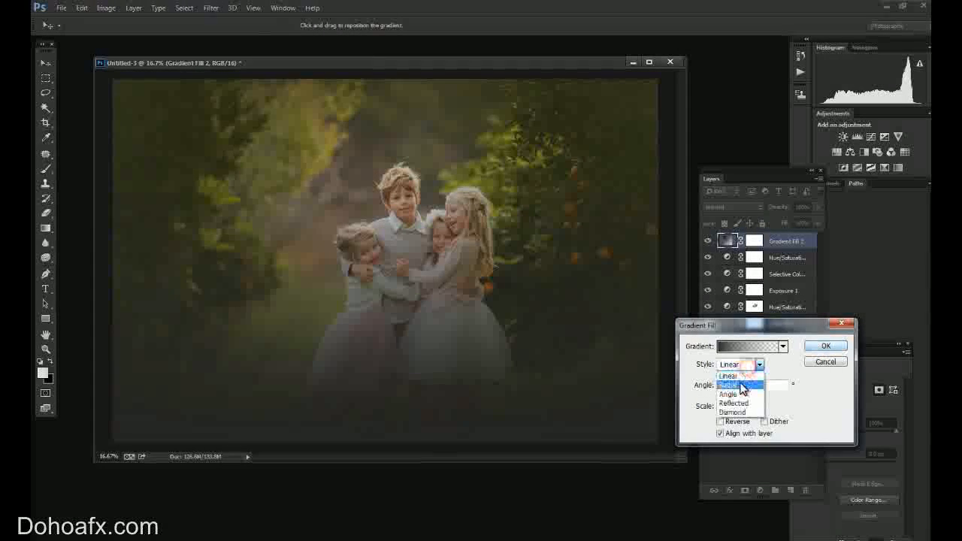
pyautogui.click(740, 380)
pyautogui.click(729, 424)
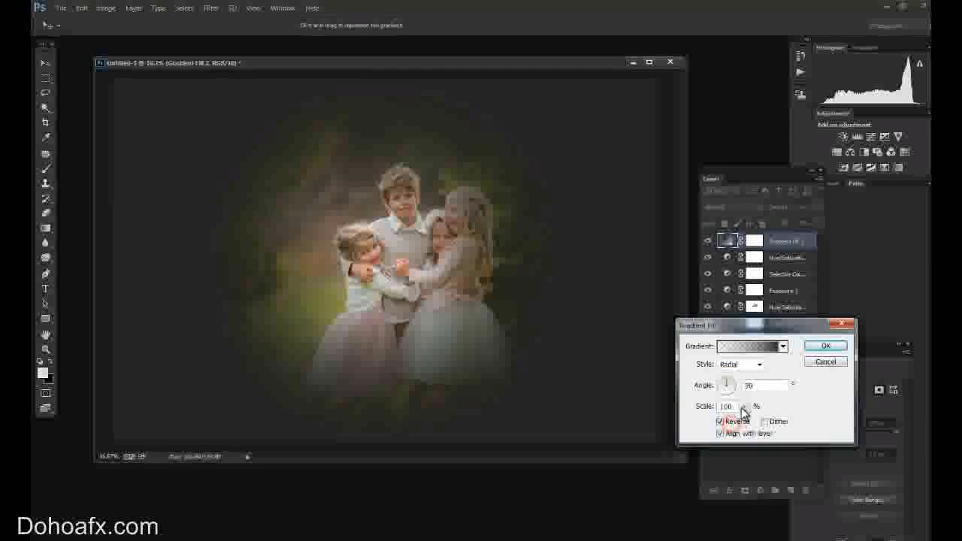
pyautogui.click(744, 407)
pyautogui.moveTo(747, 424); pyautogui.dragTo(758, 421)
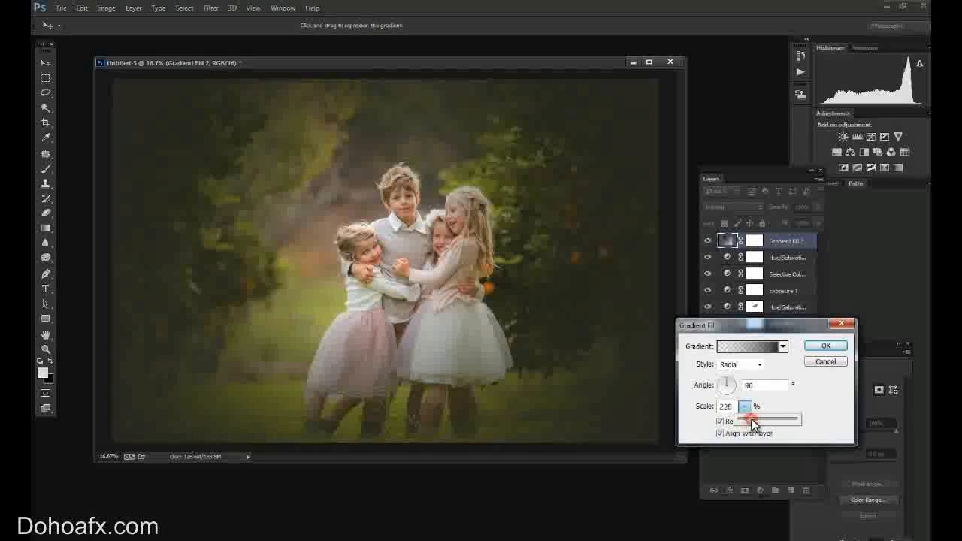
pyautogui.click(830, 345)
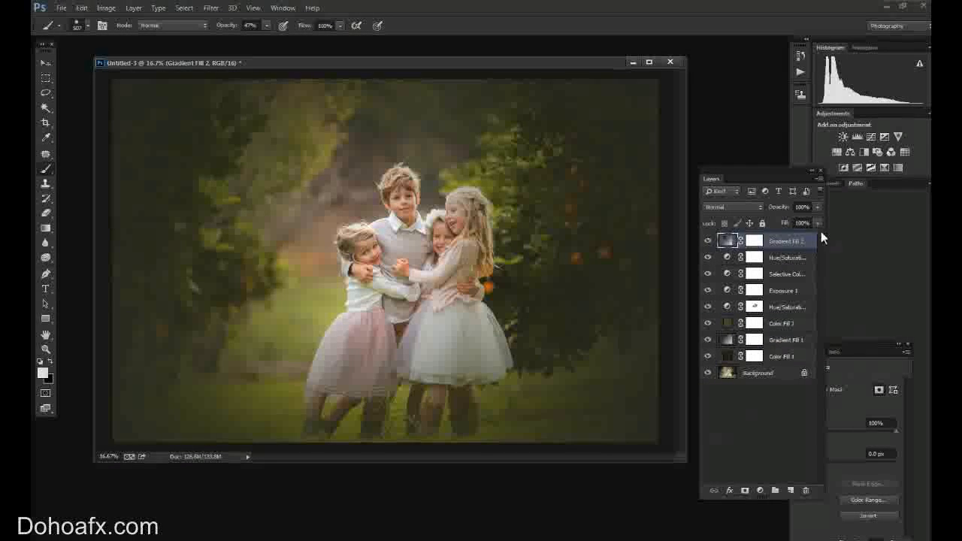
# Lower the opacity of the new gradient vignette layer to 65%.
pyautogui.click(818, 207)
pyautogui.moveTo(799, 219); pyautogui.dragTo(797, 219)
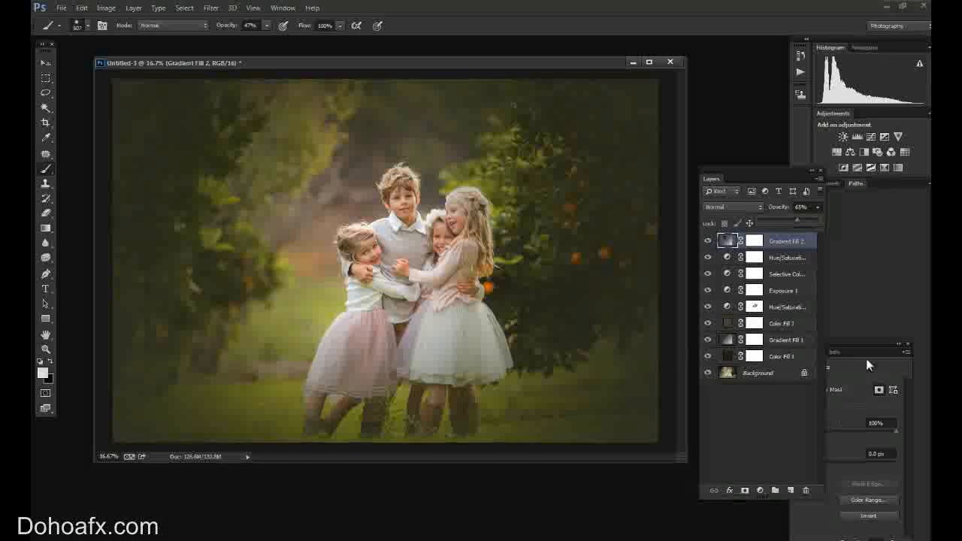
pyautogui.click(876, 389)
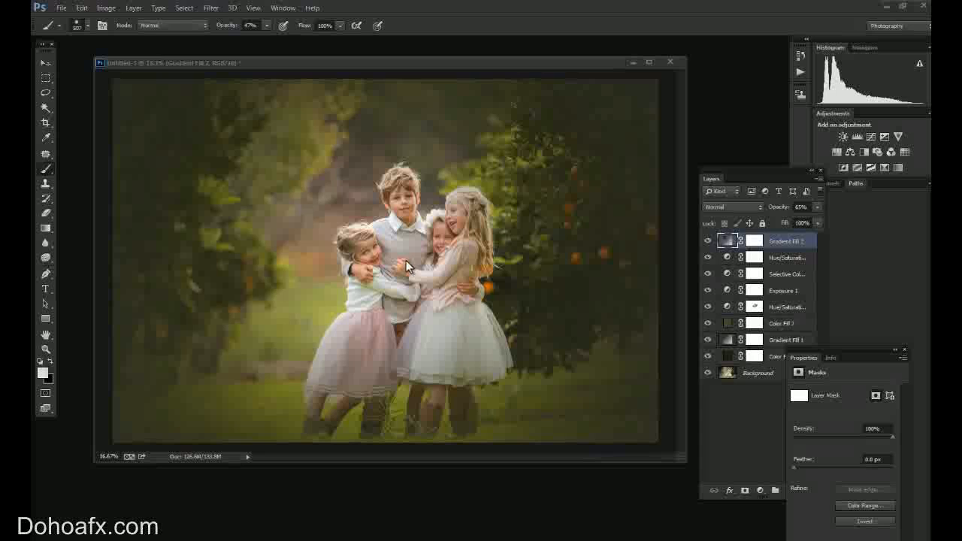
# Add a Brightness/Contrast adjustment layer and set its Contrast to 9.
pyautogui.click(760, 490)
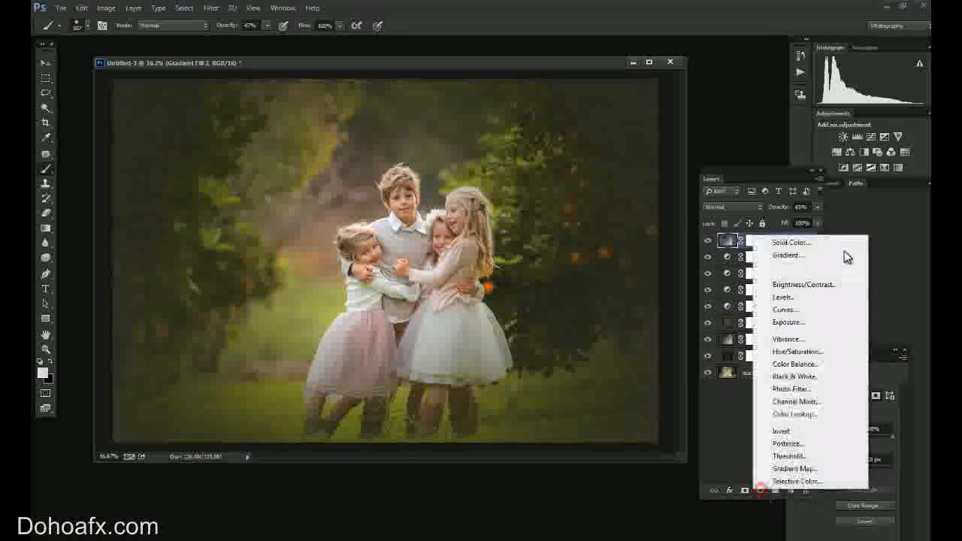
pyautogui.click(818, 285)
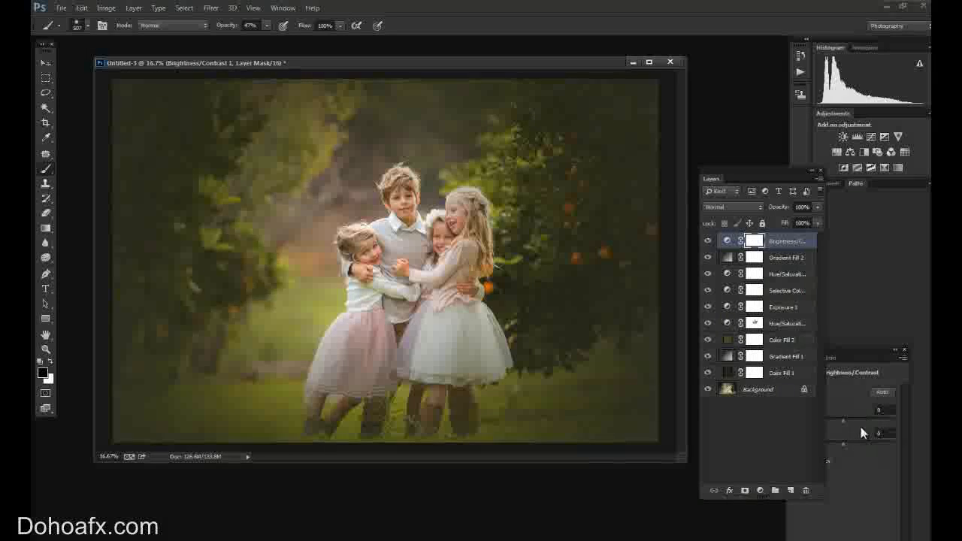
pyautogui.moveTo(850, 347); pyautogui.dragTo(822, 347)
pyautogui.moveTo(831, 449); pyautogui.dragTo(835, 448)
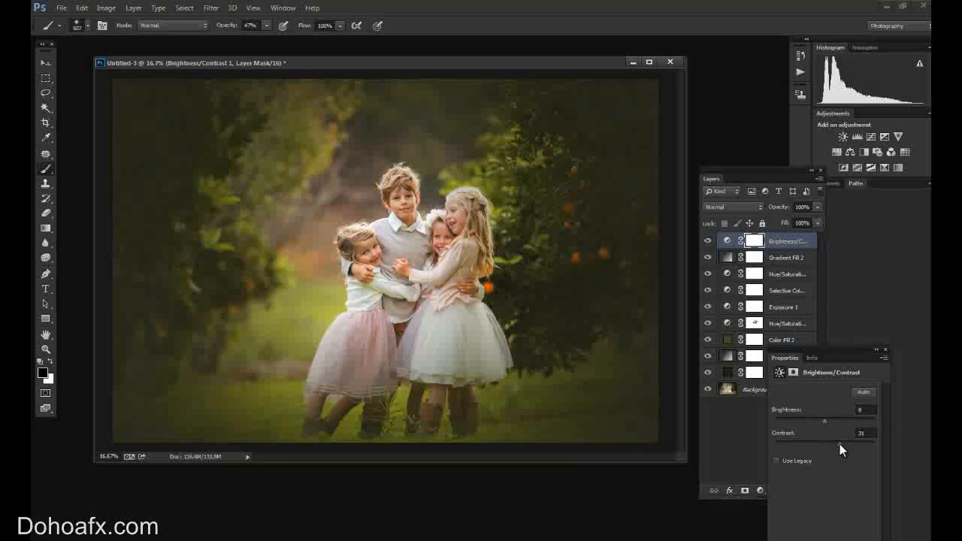
pyautogui.moveTo(794, 352); pyautogui.dragTo(844, 351)
pyautogui.moveTo(890, 448); pyautogui.dragTo(877, 444)
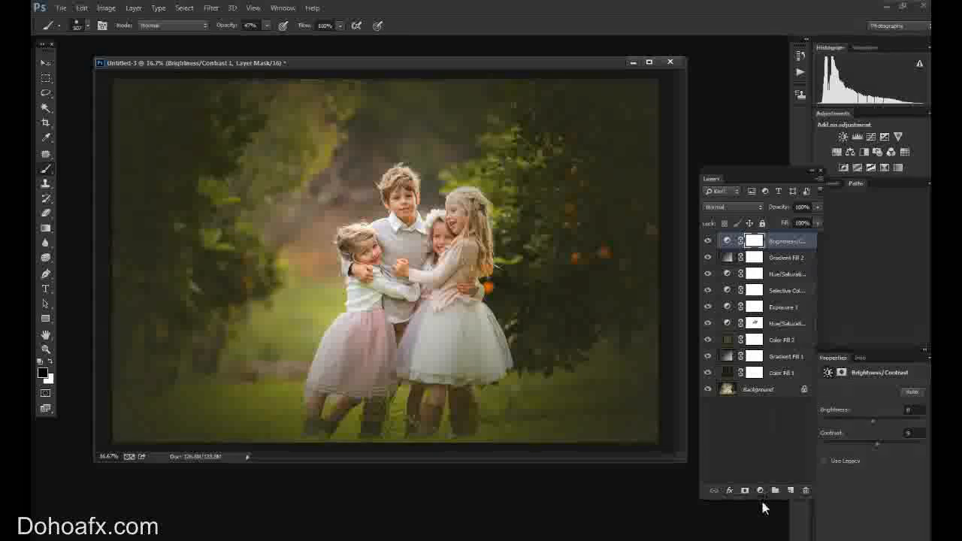
# Paint black on the Brightness/Contrast mask over the children, raising the Brush opacity to 82% and using a smaller tip.
pyautogui.moveTo(449, 224)
pyautogui.mouseDown()
pyautogui.moveTo(425, 275)
pyautogui.moveTo(383, 240)
pyautogui.mouseUp()
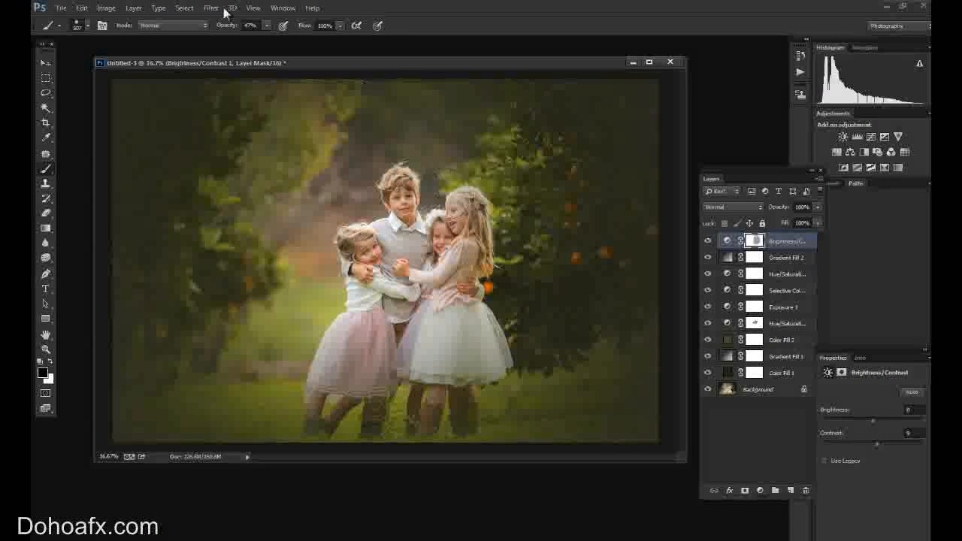
pyautogui.click(266, 26)
pyautogui.moveTo(272, 39); pyautogui.dragTo(289, 39)
pyautogui.click(78, 28)
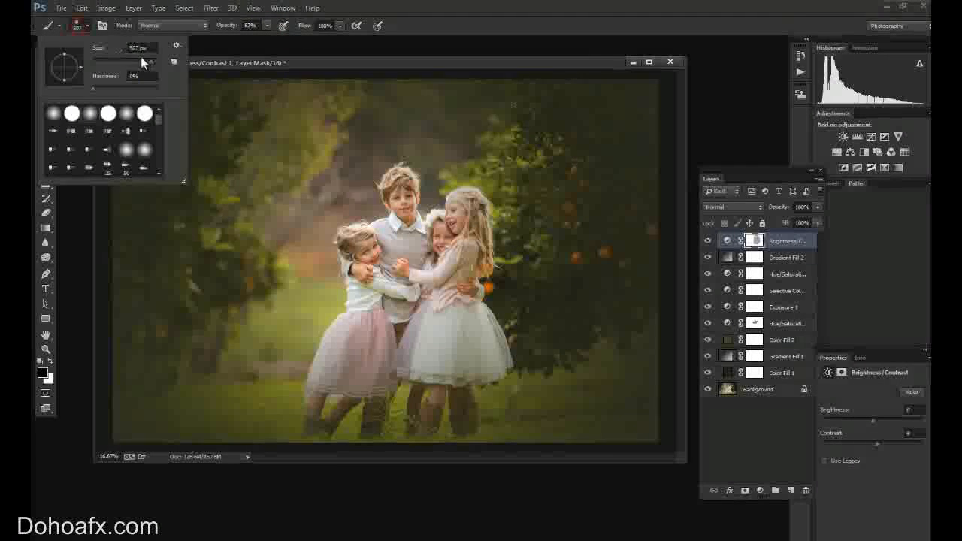
pyautogui.click(404, 283)
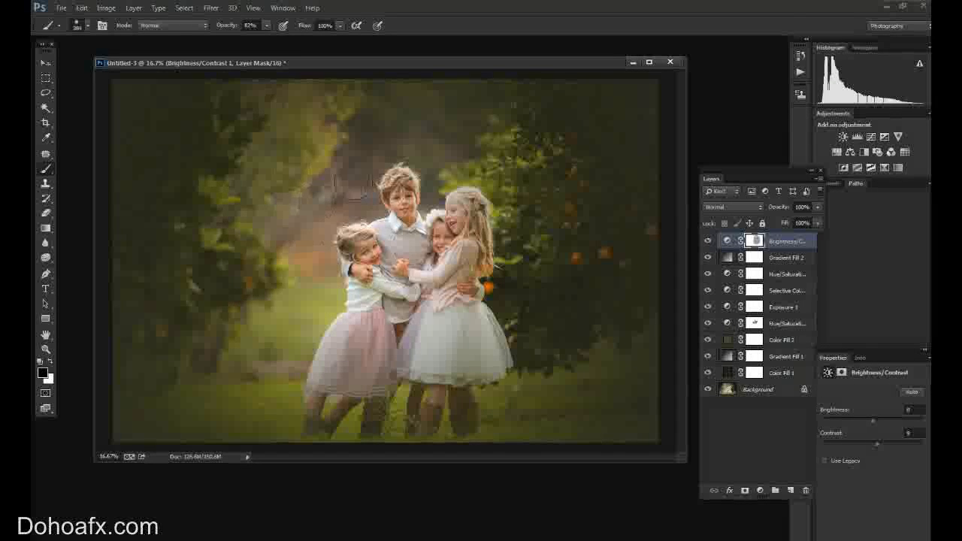
pyautogui.moveTo(525, 420); pyautogui.dragTo(488, 383)
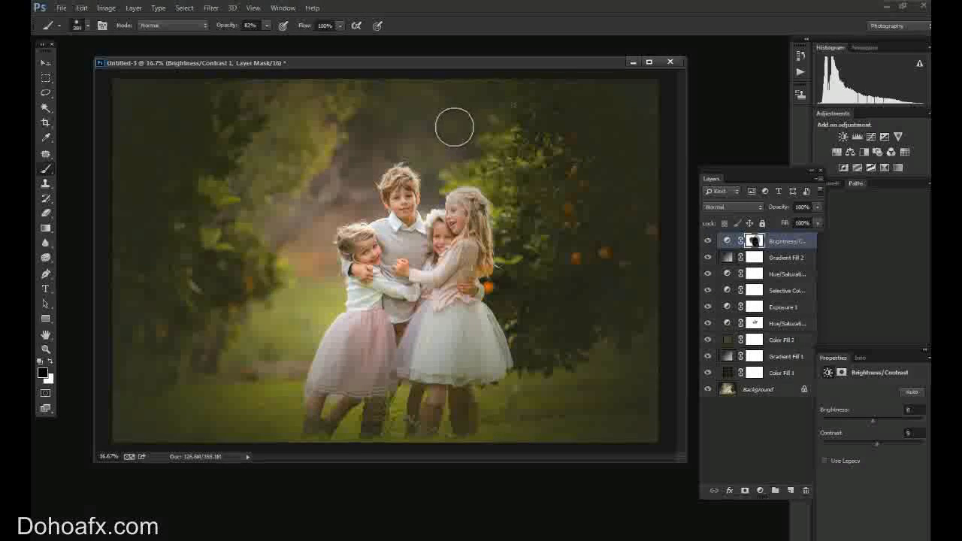
# Add a Curves adjustment layer and raise the RGB midtones with a point at input 136, output 152.
pyautogui.click(760, 489)
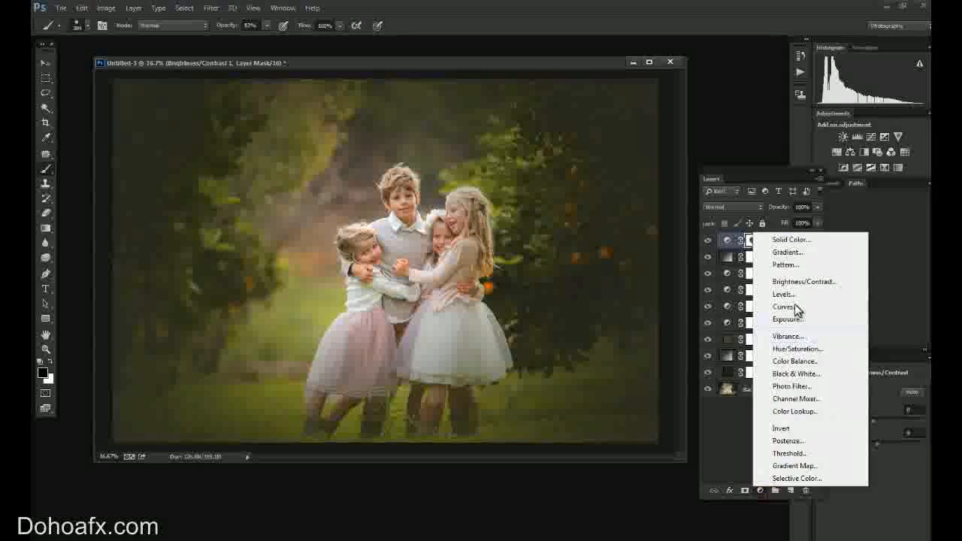
pyautogui.click(785, 307)
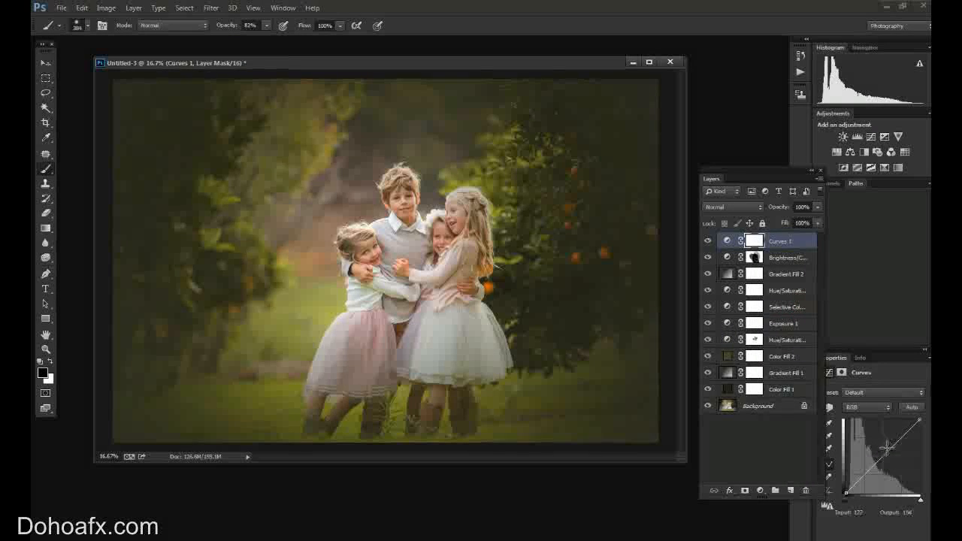
pyautogui.moveTo(886, 449); pyautogui.dragTo(883, 444)
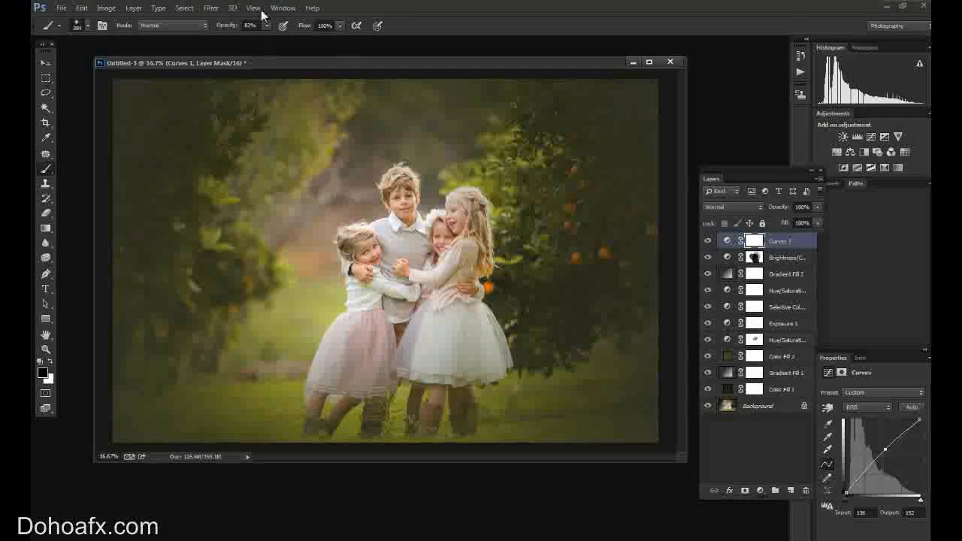
# Select the entire image and add another Gradient Fill layer on top.
pyautogui.click(184, 8)
pyautogui.click(189, 27)
pyautogui.click(761, 491)
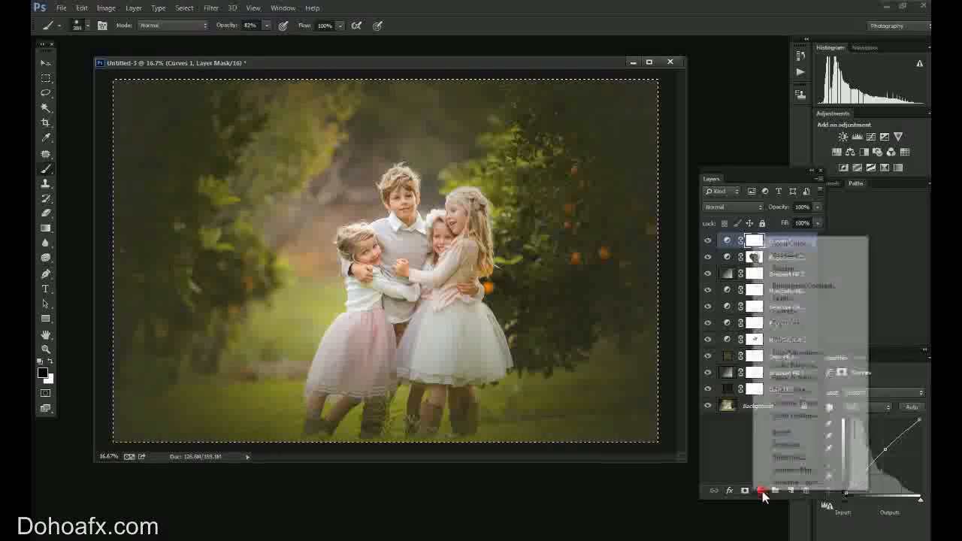
pyautogui.click(798, 256)
# Edit the Gradient Fill's gradient and set its first color stop to pale yellow e9ddb3.
pyautogui.click(733, 346)
pyautogui.click(411, 435)
pyautogui.click(465, 483)
pyautogui.click(560, 448)
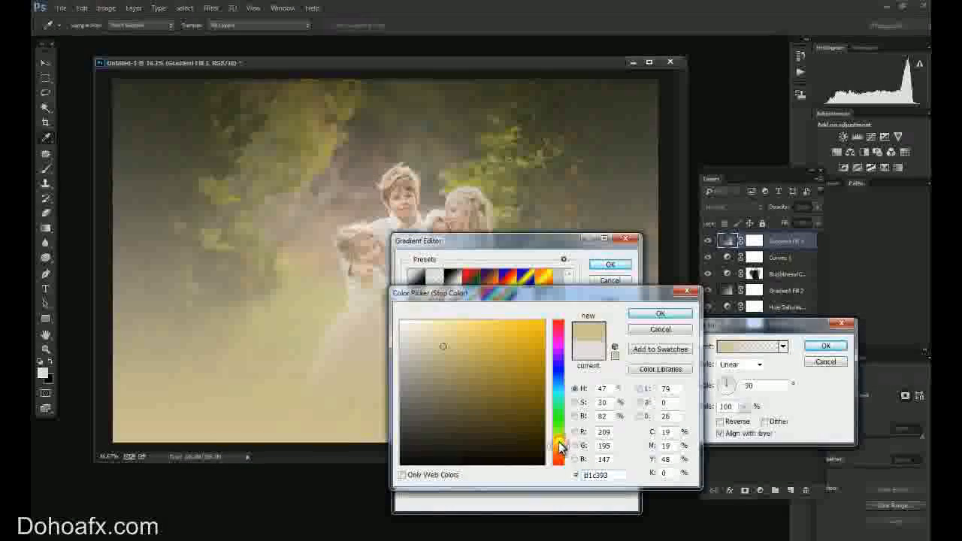
pyautogui.click(433, 332)
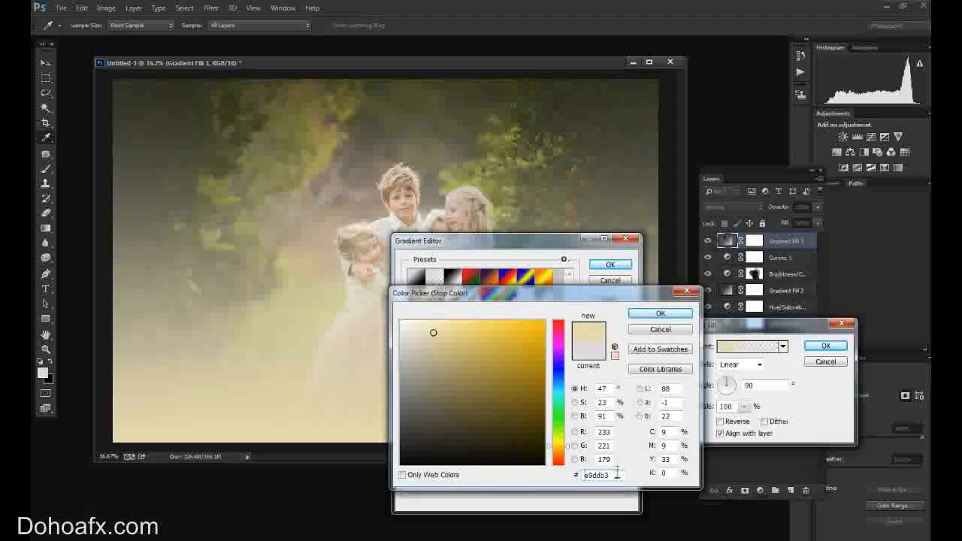
pyautogui.click(638, 314)
# Set the gradient's end color stop to pale pink eac6c2 and apply the Gradient Fill with the Radial style.
pyautogui.click(622, 438)
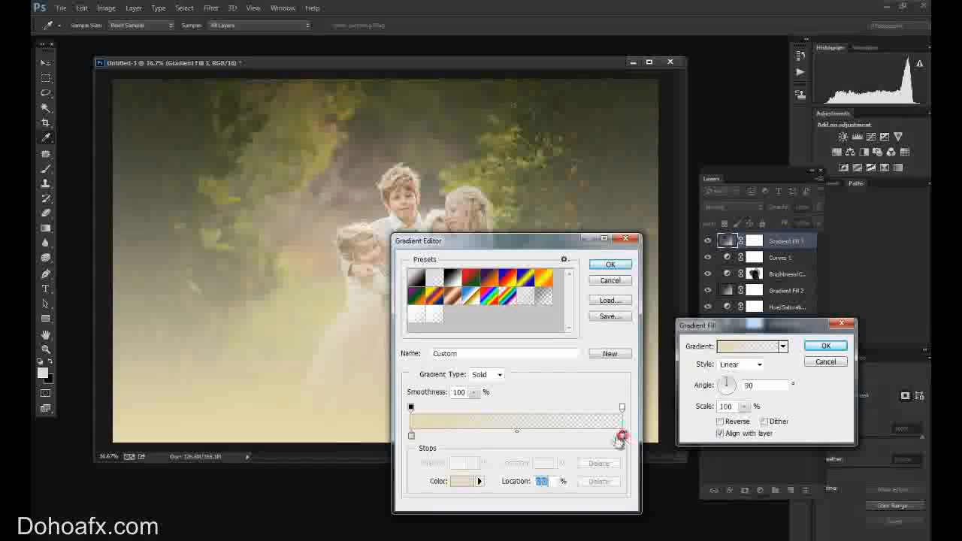
pyautogui.click(461, 481)
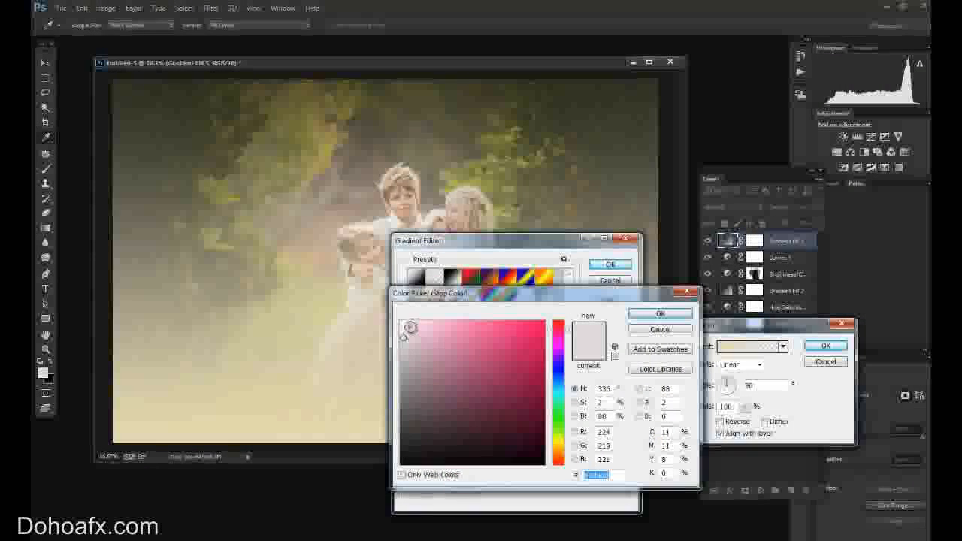
pyautogui.moveTo(561, 449); pyautogui.dragTo(560, 460)
pyautogui.moveTo(418, 353); pyautogui.dragTo(431, 338)
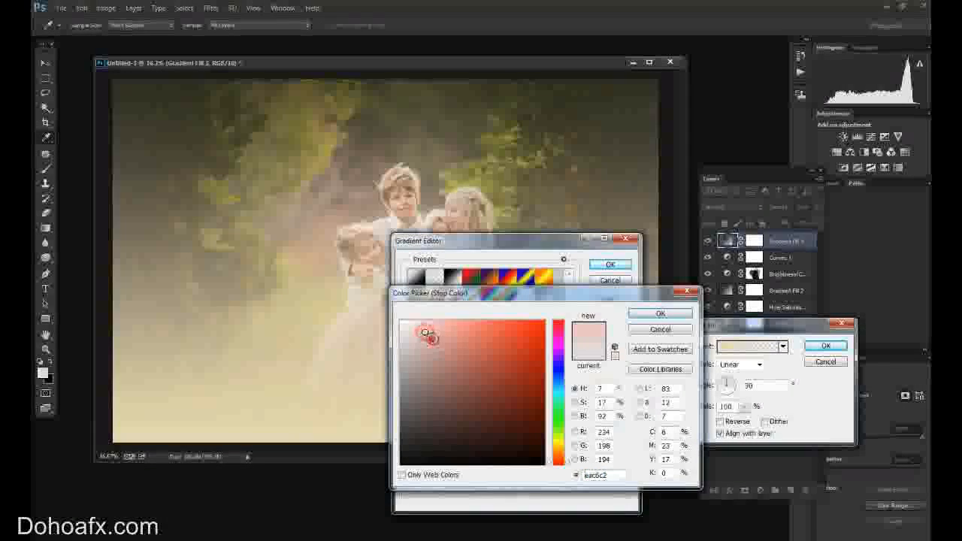
pyautogui.click(658, 313)
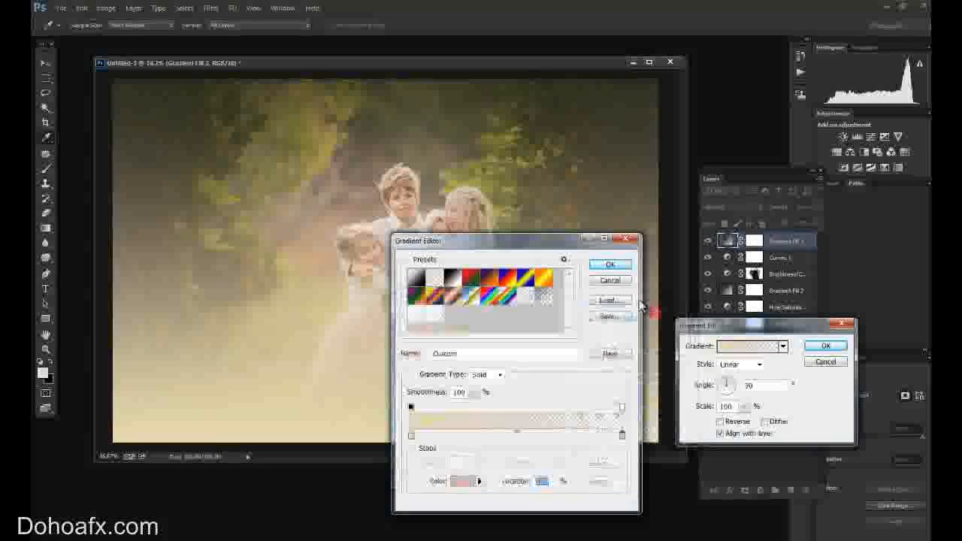
pyautogui.click(617, 267)
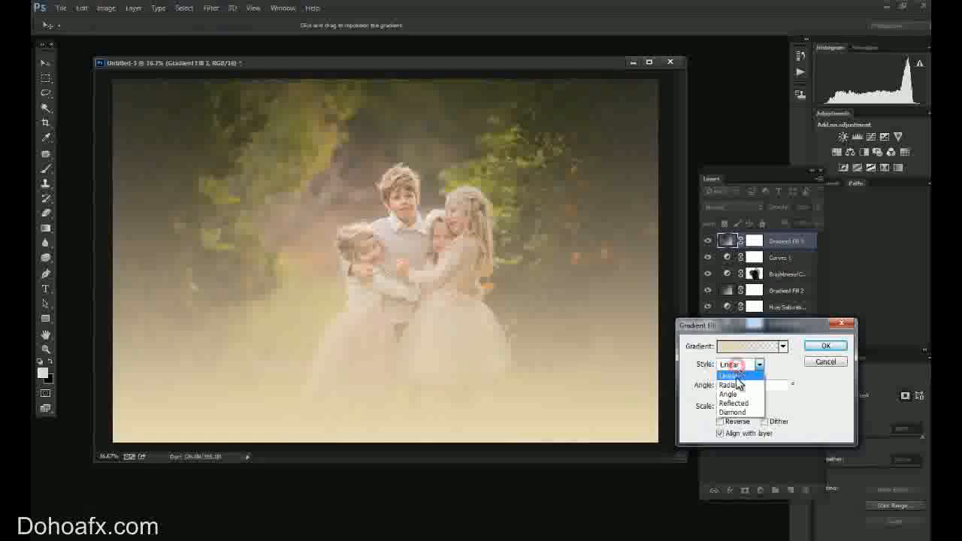
pyautogui.click(736, 385)
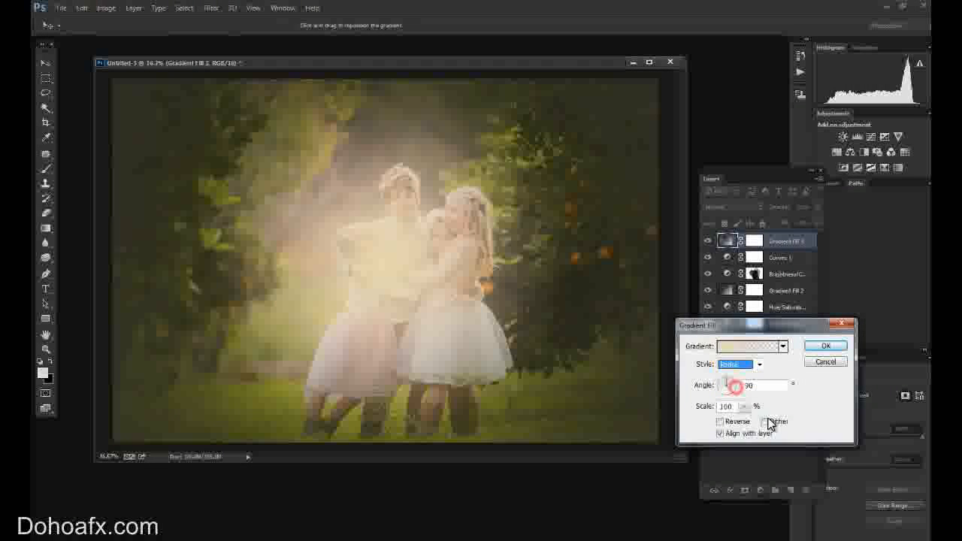
pyautogui.click(831, 348)
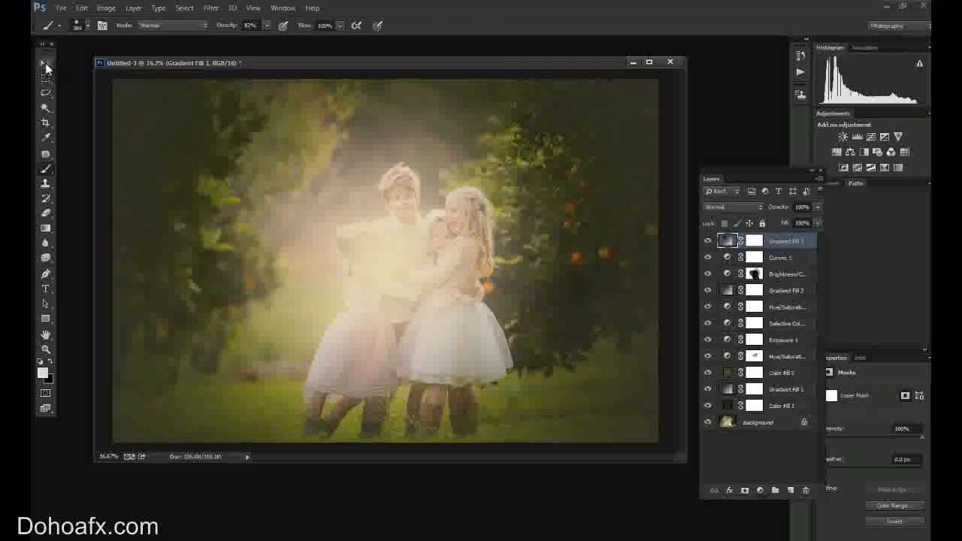
# Move the radial glow up to the upper edge of the photo and lower its layer opacity to 62%.
pyautogui.moveTo(419, 262); pyautogui.dragTo(434, 172)
pyautogui.moveTo(818, 207); pyautogui.dragTo(794, 221)
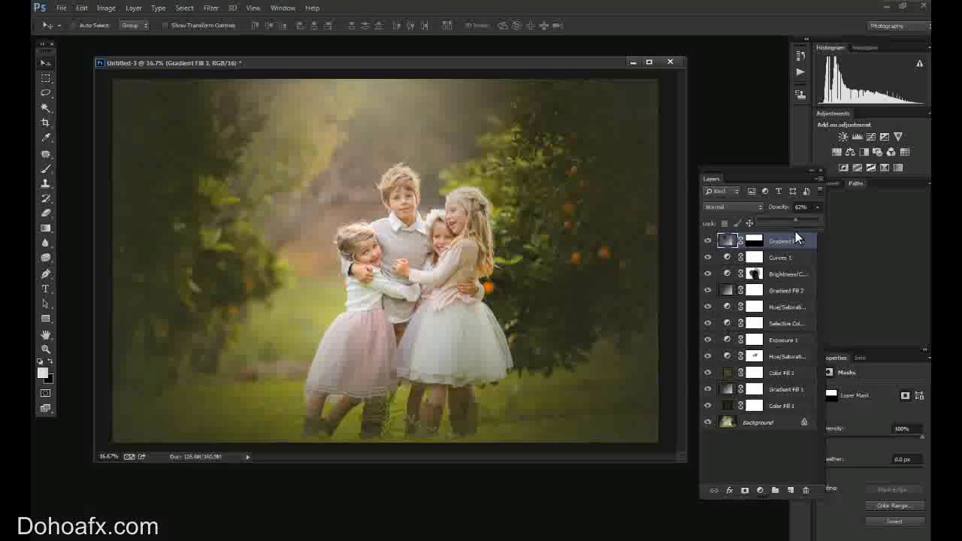
# Group all fill and adjustment layers from Gradient Fill 3 down to Color Fill 1 as "sweeties".
pyautogui.click(812, 242)
pyautogui.keyDown('shift'); pyautogui.click(779, 408); pyautogui.keyUp('shift')
pyautogui.click(133, 7)
pyautogui.moveTo(138, 23)
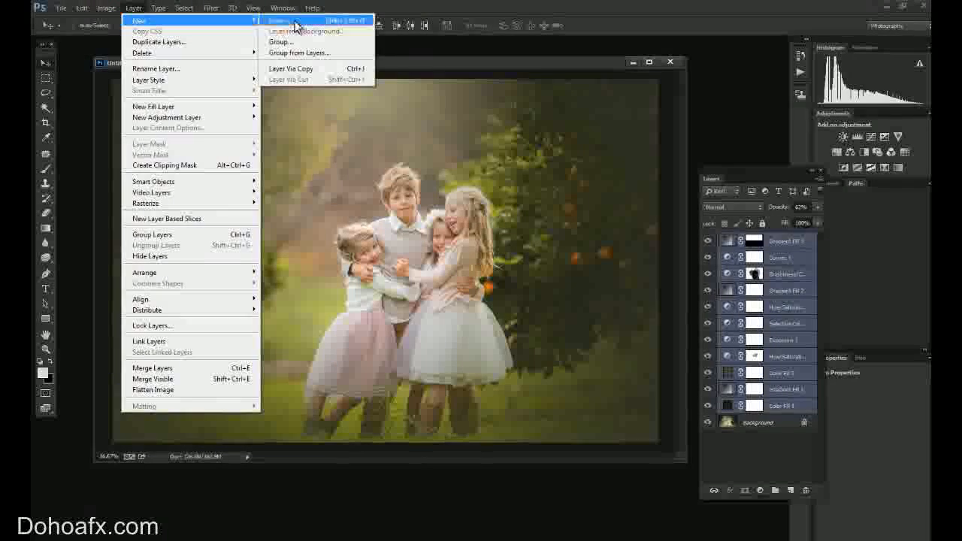
pyautogui.click(312, 50)
pyautogui.write('sweeties')
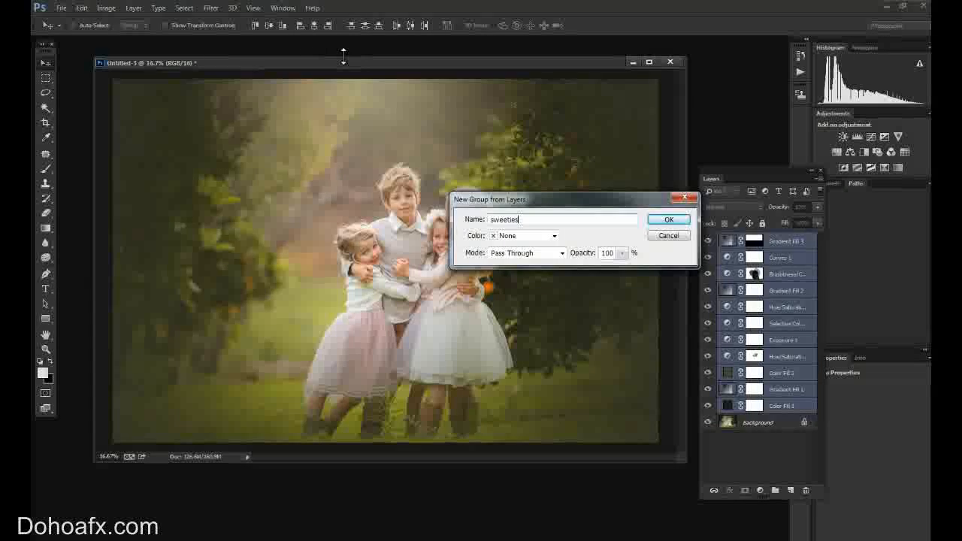
pyautogui.press('Return')
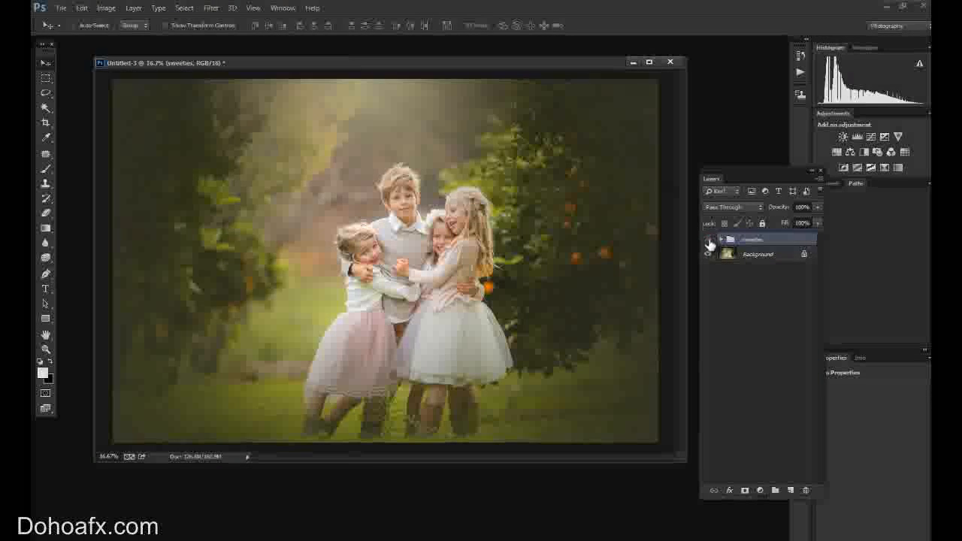
# Compare the photo with and without the sweeties group, and rearrange the other open photo windows.
pyautogui.click(708, 240)
pyautogui.click(710, 242)
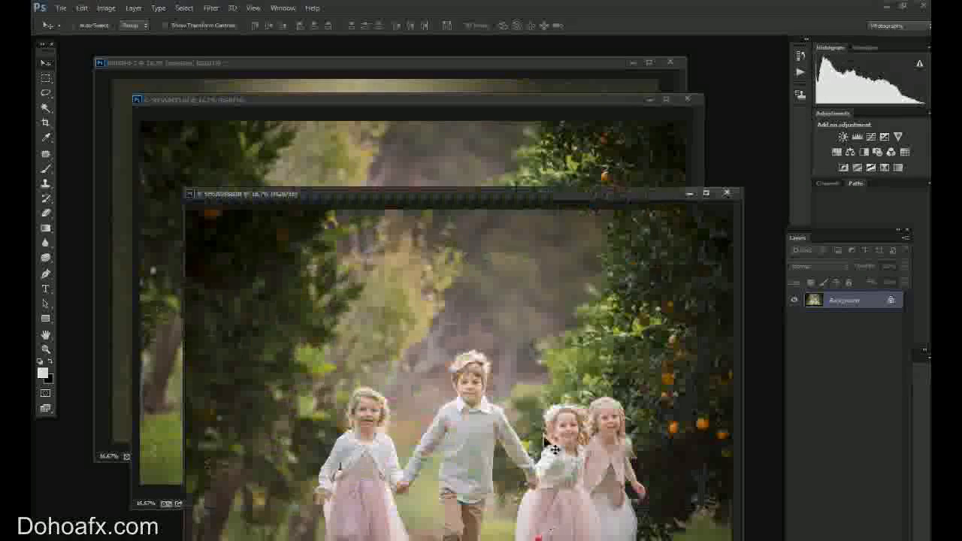
pyautogui.moveTo(496, 195); pyautogui.dragTo(515, 154)
pyautogui.moveTo(434, 105); pyautogui.dragTo(458, 63)
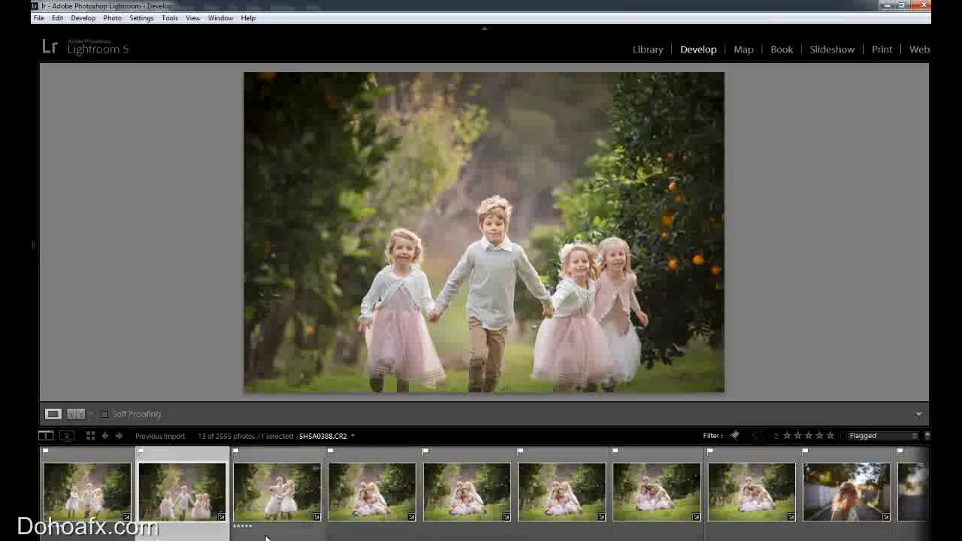
# Select the six orchard photos starting with 5H5A0415.CR2 in the Lightroom filmstrip, and return to Photoshop.
pyautogui.click(282, 513)
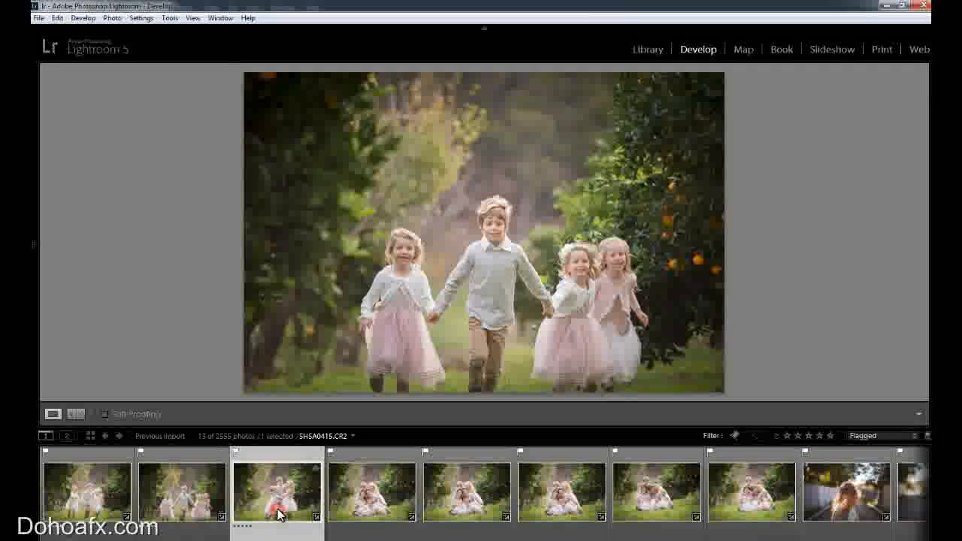
pyautogui.keyDown('shift'); pyautogui.click(758, 505); pyautogui.keyUp('shift')
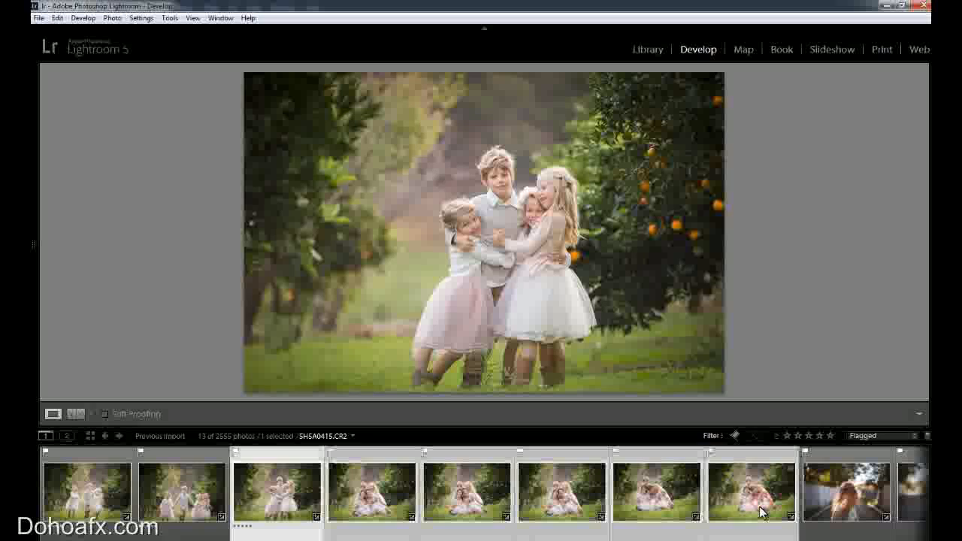
pyautogui.moveTo(926, 301)
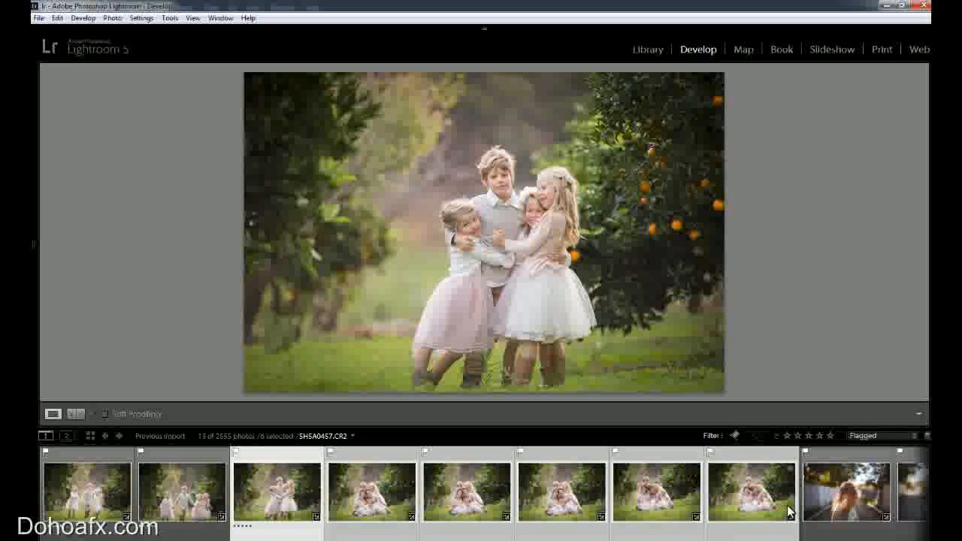
pyautogui.click(886, 7)
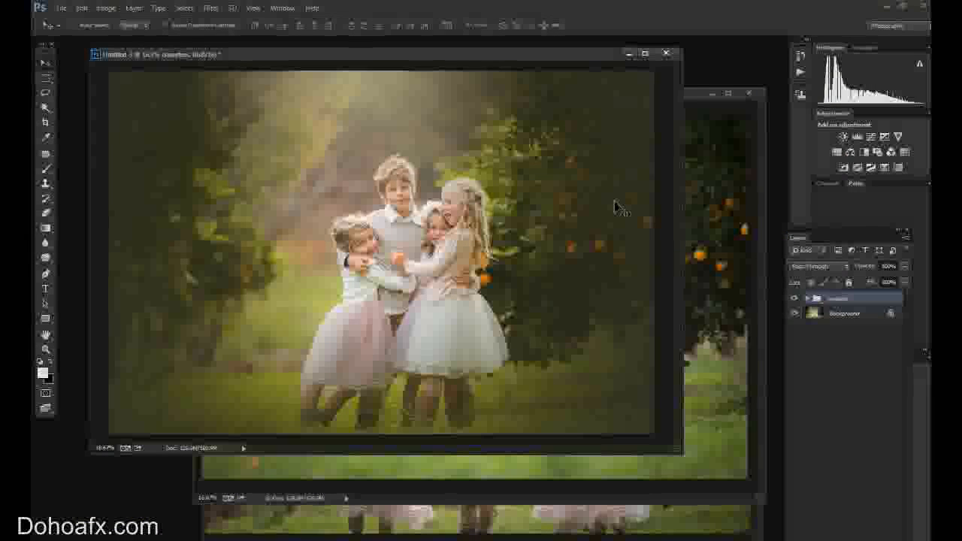
# Duplicate the sweeties group into the document 5H5A0435.tif.
pyautogui.rightClick(843, 299)
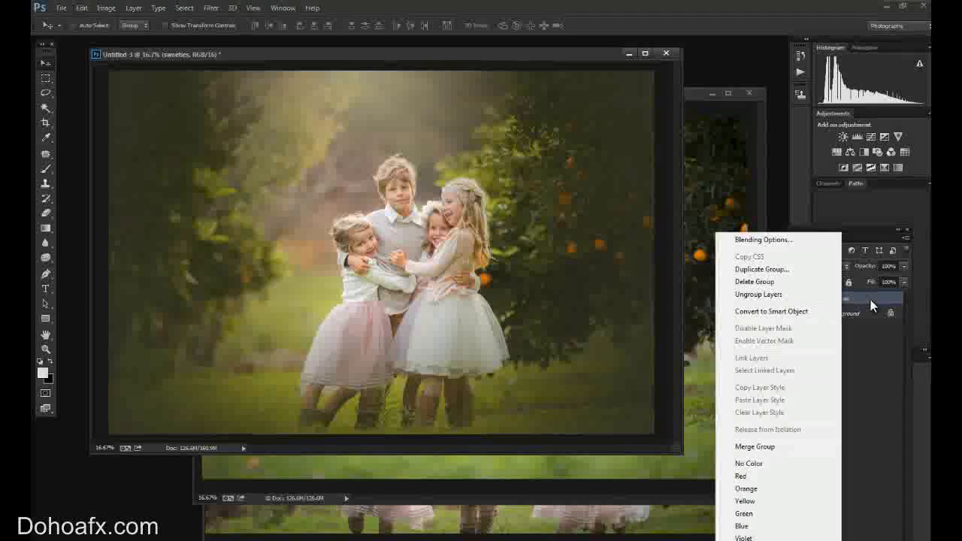
pyautogui.rightClick(871, 303)
pyautogui.rightClick(859, 297)
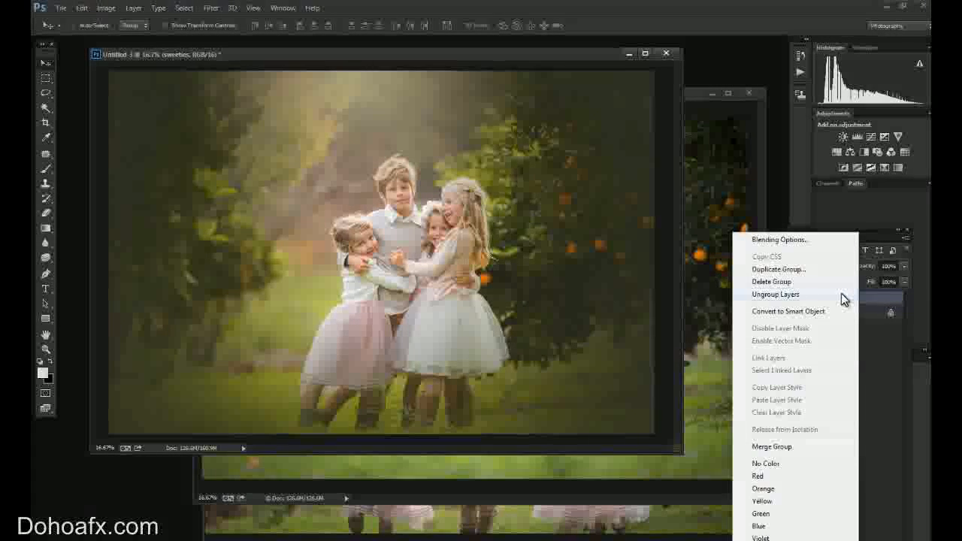
pyautogui.click(820, 269)
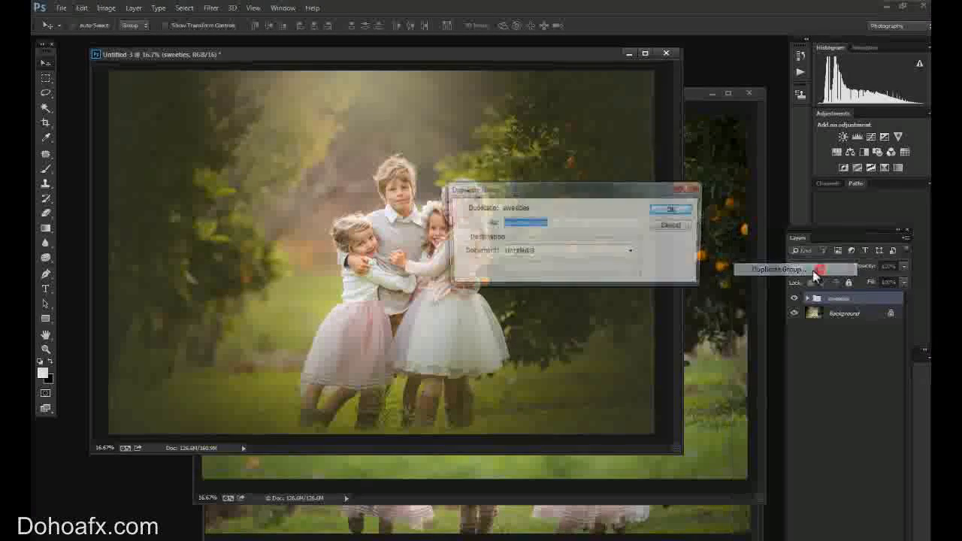
pyautogui.click(560, 251)
pyautogui.click(554, 274)
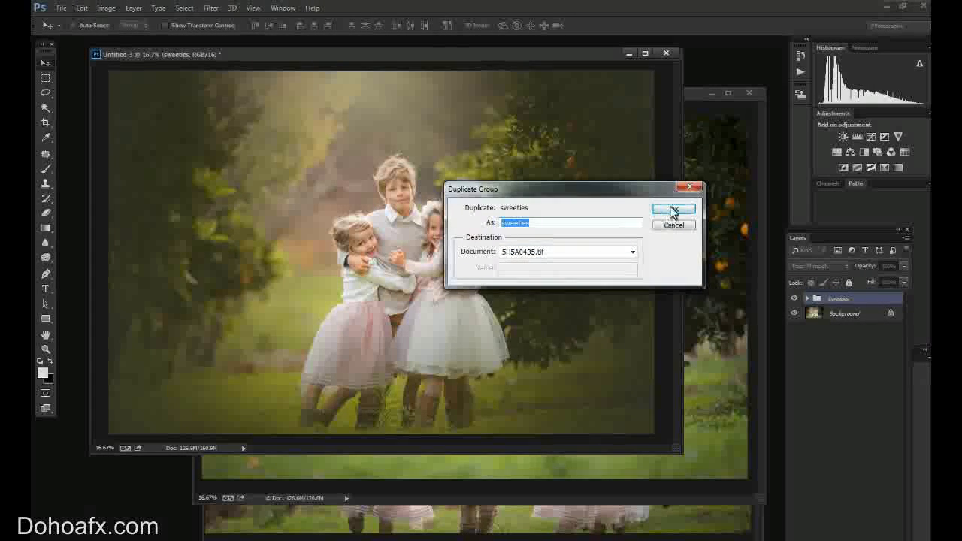
pyautogui.click(673, 211)
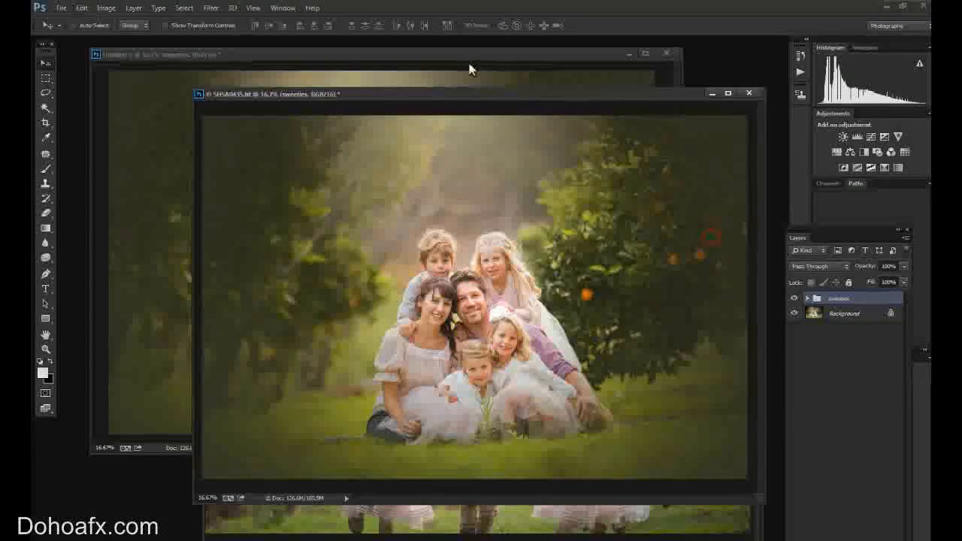
# Reposition the family photo's window and compare the photo with the sweeties group hidden and shown.
pyautogui.moveTo(503, 98); pyautogui.dragTo(402, 112)
pyautogui.click(794, 298)
pyautogui.click(796, 299)
pyautogui.click(795, 299)
pyautogui.click(797, 300)
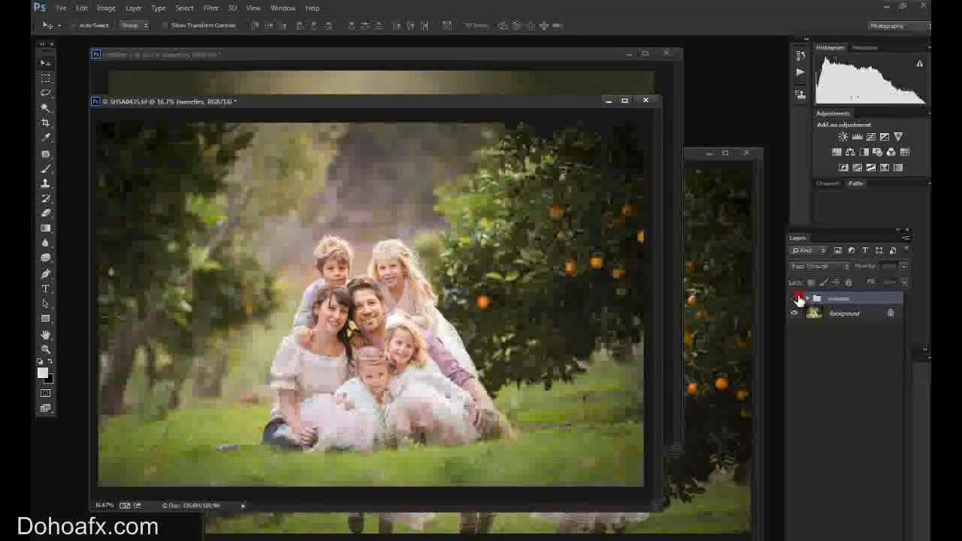
pyautogui.click(795, 299)
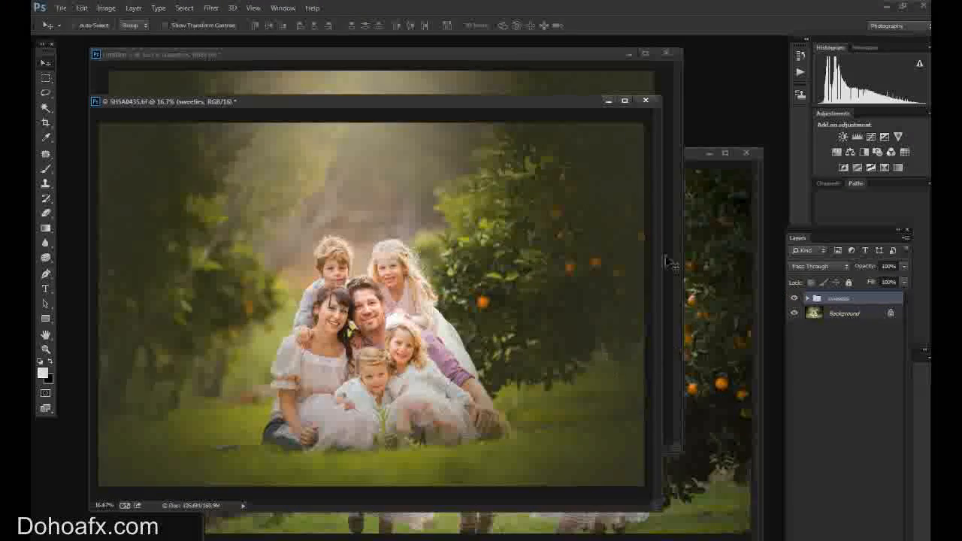
# Return to the Untitled-3 document and duplicate its sweeties group into 5H5A0388.tif.
pyautogui.click(571, 55)
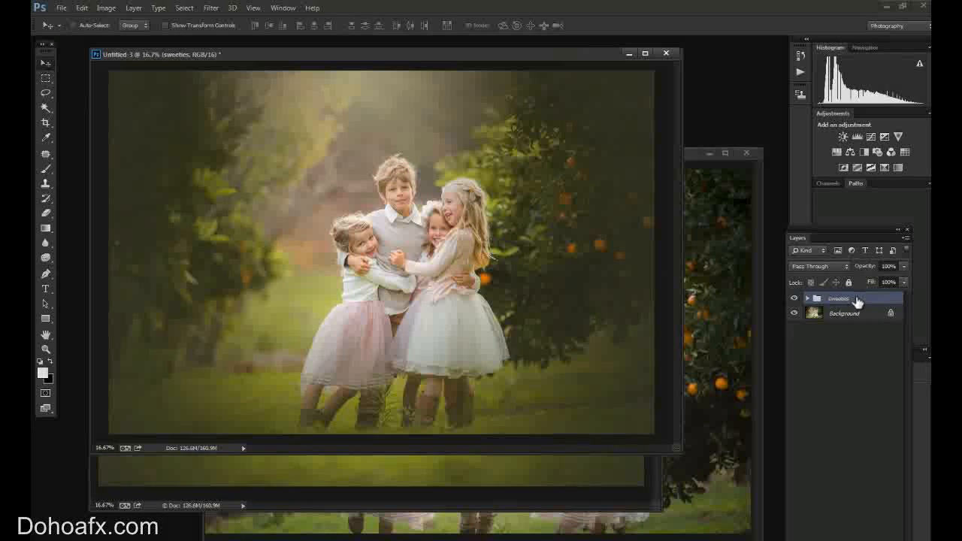
pyautogui.rightClick(857, 301)
pyautogui.click(786, 271)
pyautogui.click(592, 257)
pyautogui.click(543, 284)
pyautogui.click(674, 209)
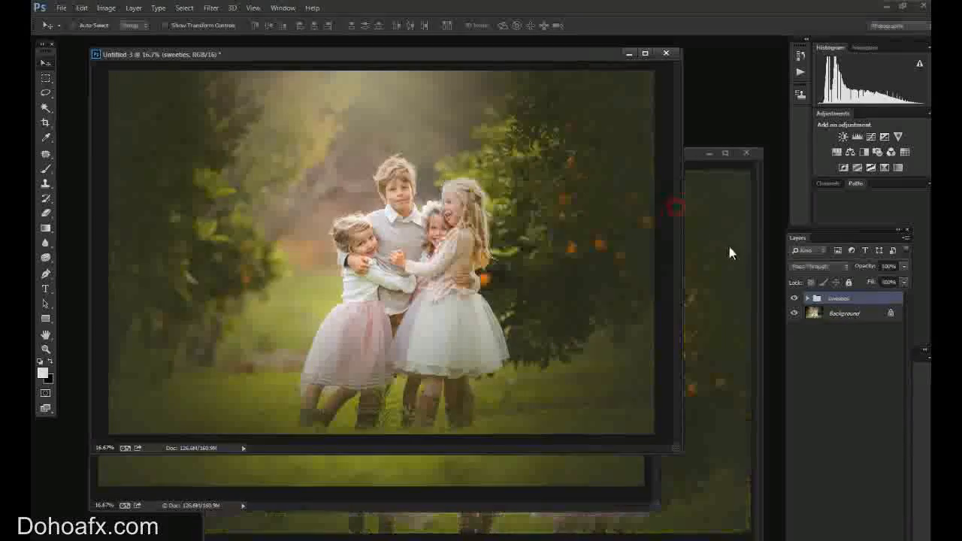
# Bring the 5H5A0388.tif window forward and compare the photo with the sweeties group hidden and shown.
pyautogui.click(729, 252)
pyautogui.moveTo(501, 159); pyautogui.dragTo(469, 112)
pyautogui.click(794, 299)
pyautogui.click(793, 298)
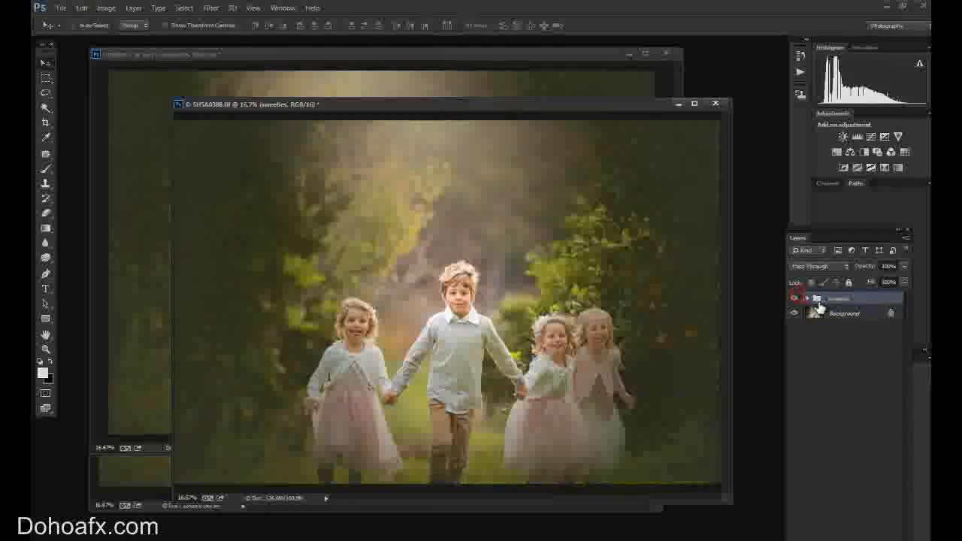
# Add a layer mask to the sweeties group and paint black with the Brush over the two girls beside the orange tree.
pyautogui.click(831, 539)
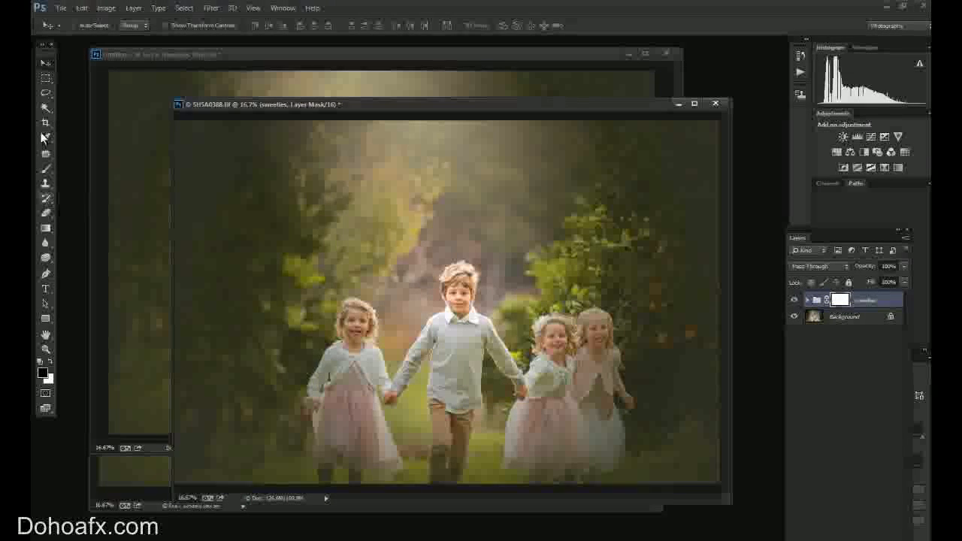
pyautogui.click(46, 169)
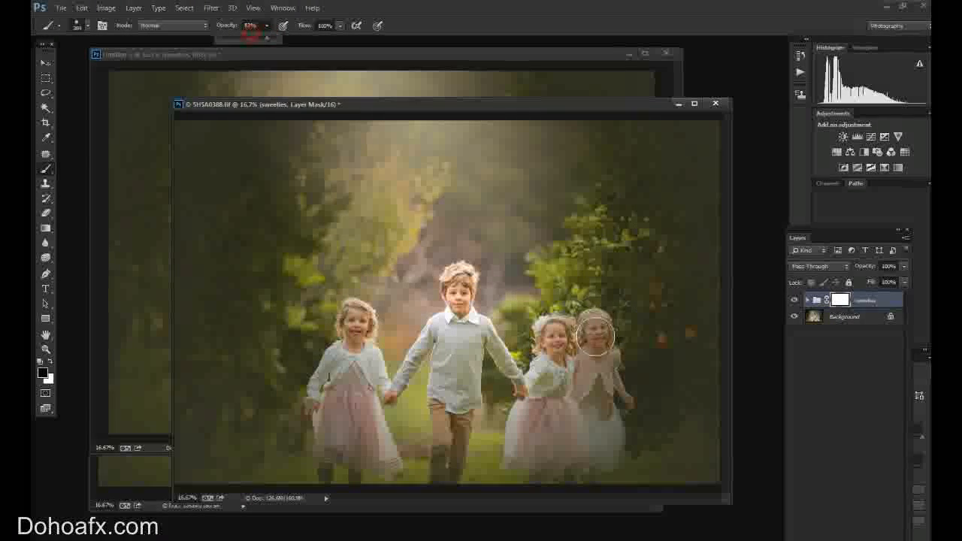
pyautogui.click(599, 337)
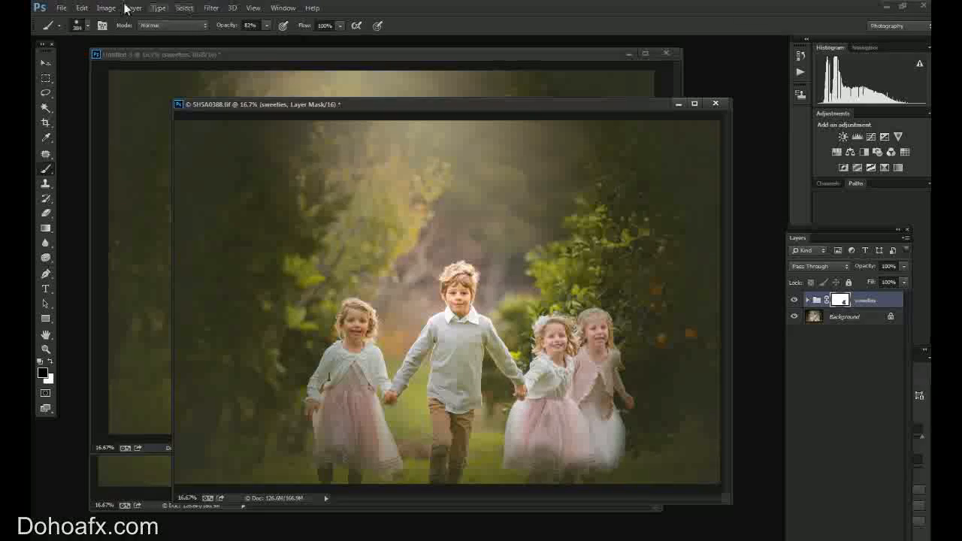
# Fade the last brush stroke on the group mask to 14% and set the Brush opacity to 41%.
pyautogui.click(82, 7)
pyautogui.click(113, 64)
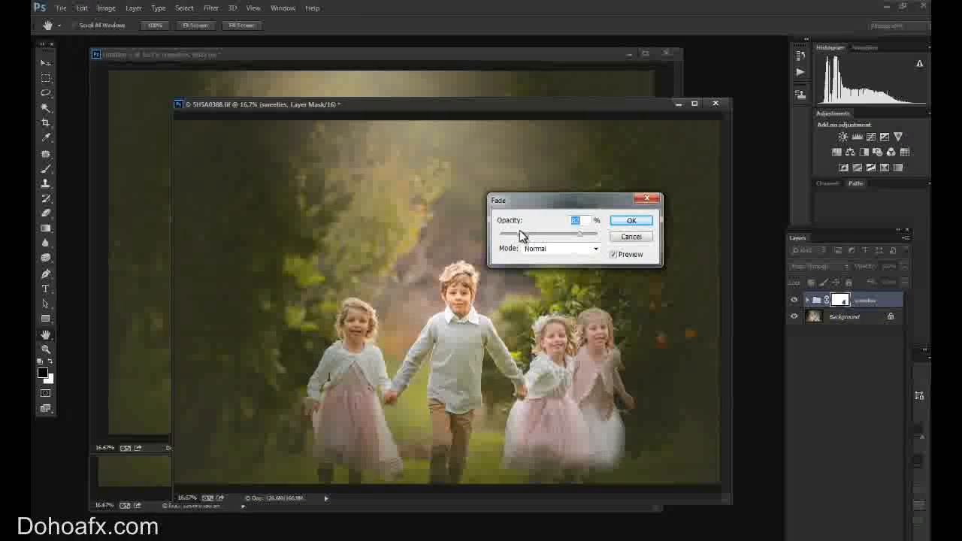
pyautogui.moveTo(515, 238); pyautogui.dragTo(508, 238)
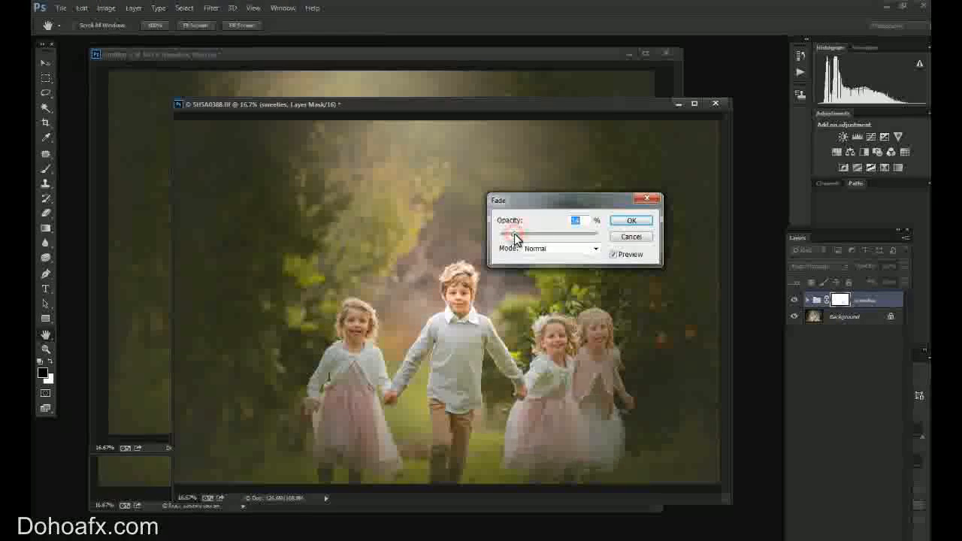
pyautogui.click(631, 220)
pyautogui.click(267, 25)
pyautogui.click(243, 36)
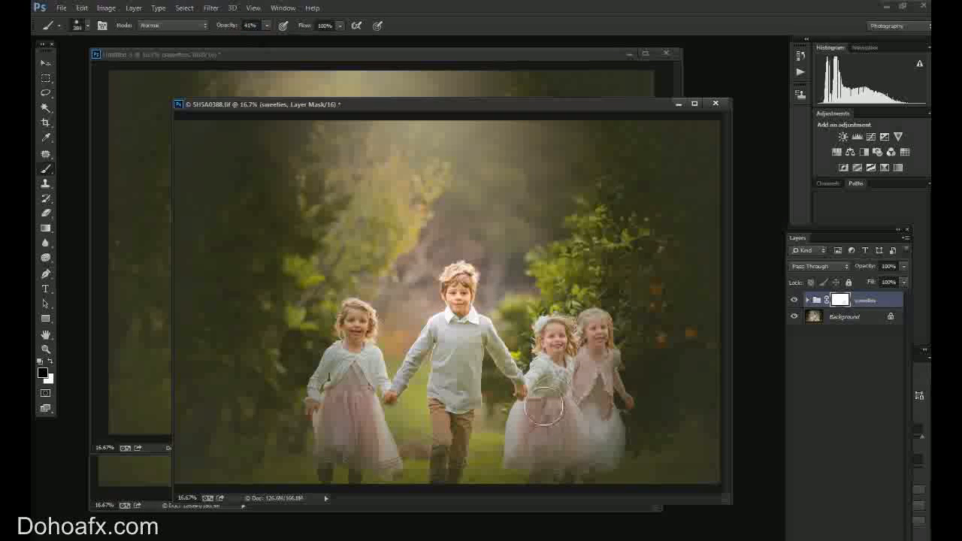
# Paint black at 41% opacity on the group mask over the leftmost girl and the boy's face, and compare with the sweeties group hidden and shown.
pyautogui.click(354, 319)
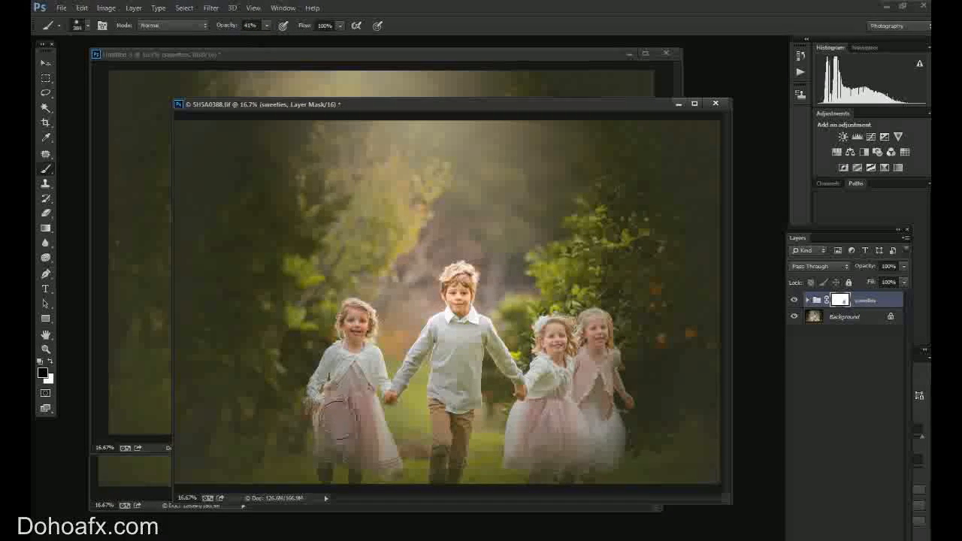
pyautogui.moveTo(368, 459)
pyautogui.mouseDown()
pyautogui.moveTo(327, 449)
pyautogui.moveTo(372, 453)
pyautogui.moveTo(349, 385)
pyautogui.mouseUp()
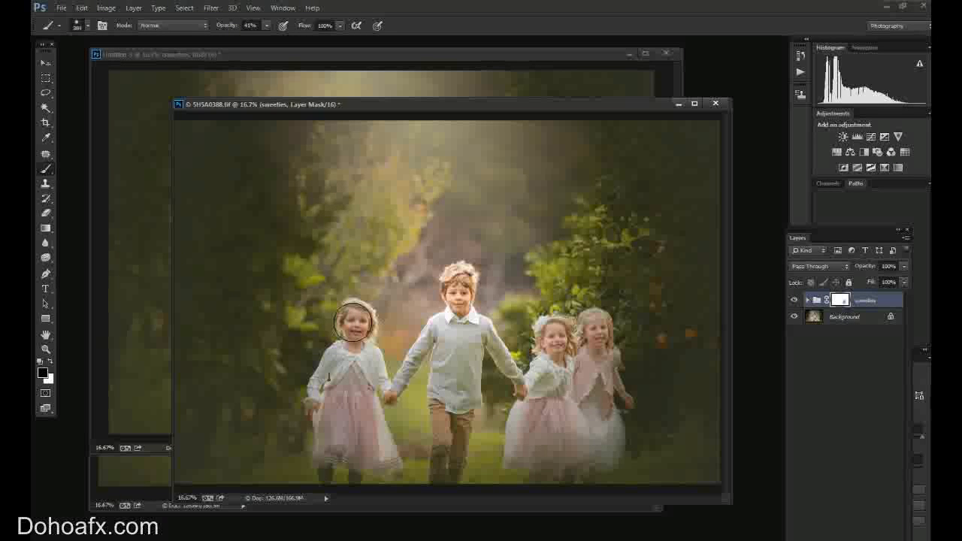
pyautogui.click(457, 284)
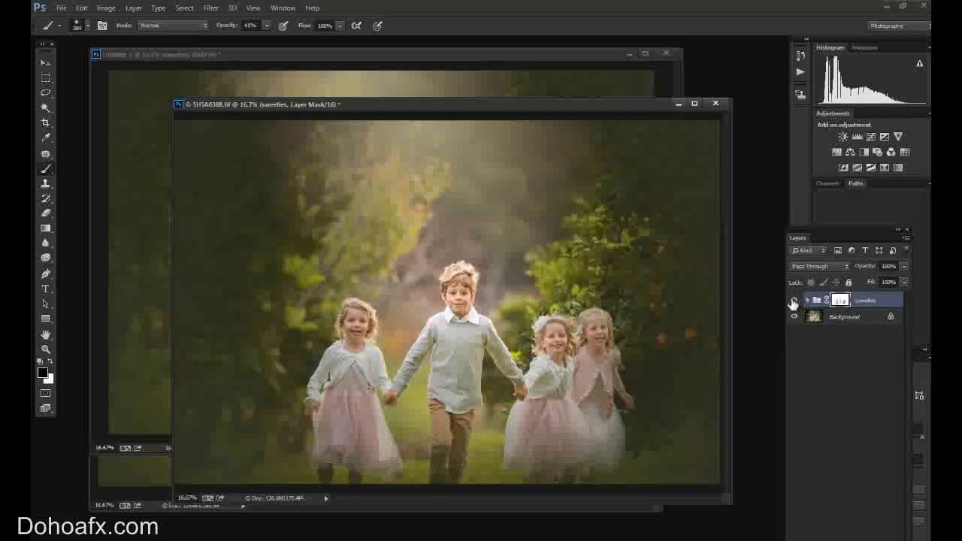
pyautogui.click(795, 300)
pyautogui.click(795, 300)
pyautogui.click(795, 300)
pyautogui.click(794, 300)
# Bring 5H5A0435.tif forward, add a layer mask to its sweeties group and paint black over the family's faces and clothes.
pyautogui.click(468, 53)
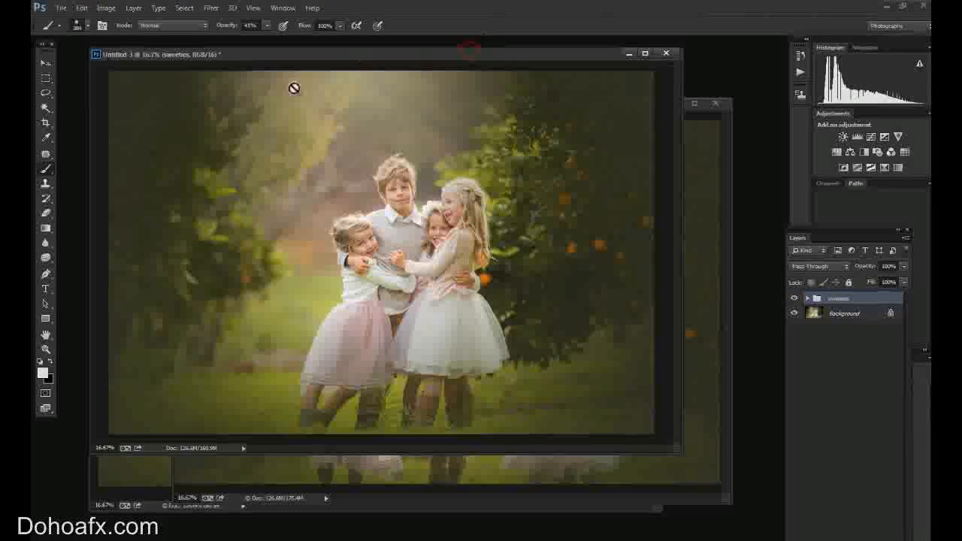
pyautogui.click(147, 490)
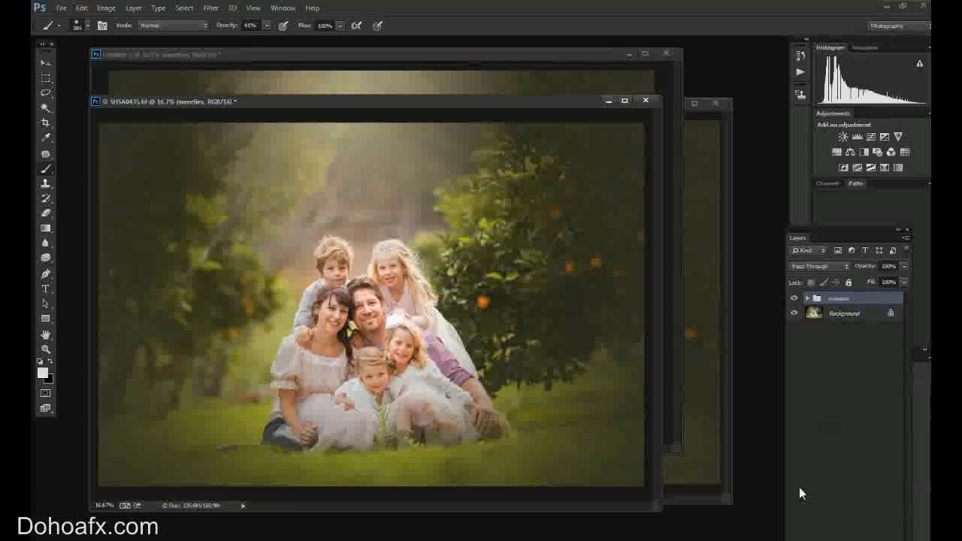
pyautogui.click(836, 538)
pyautogui.keyDown('alt'); pyautogui.rightClick(366, 309); pyautogui.keyUp('alt')
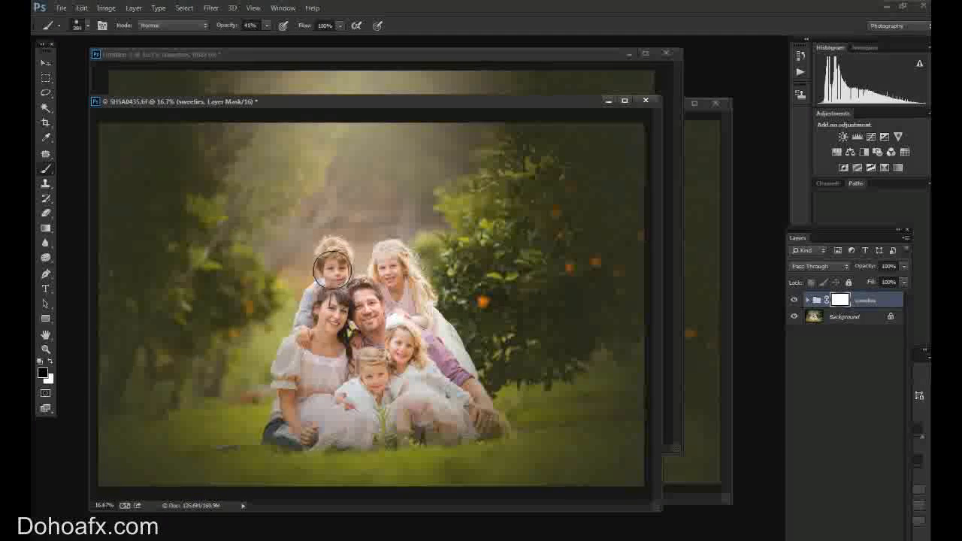
pyautogui.click(372, 310)
pyautogui.click(330, 329)
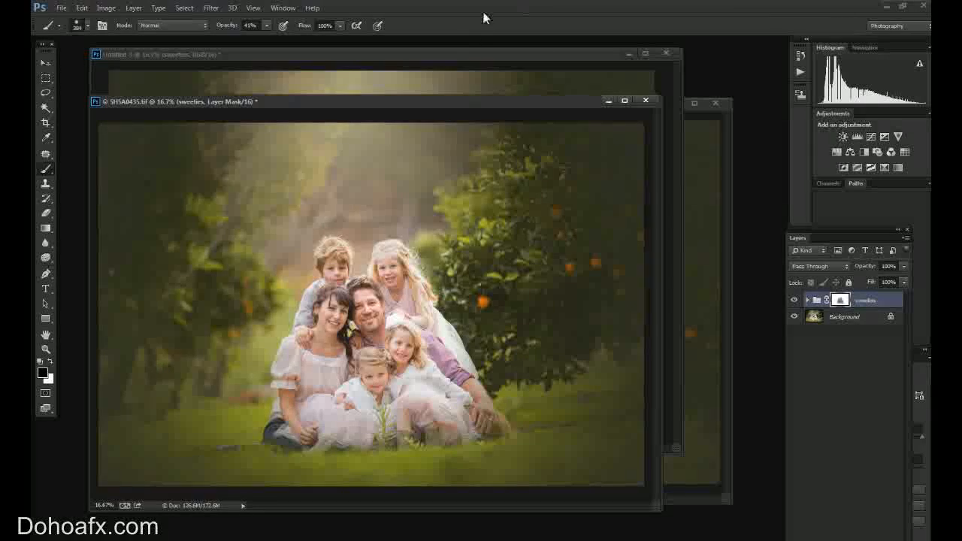
# Spread out the photo windows with 5H5A0388.tif in front, and expand its sweeties group to examine the layers down to the Background.
pyautogui.moveTo(460, 111); pyautogui.dragTo(554, 133)
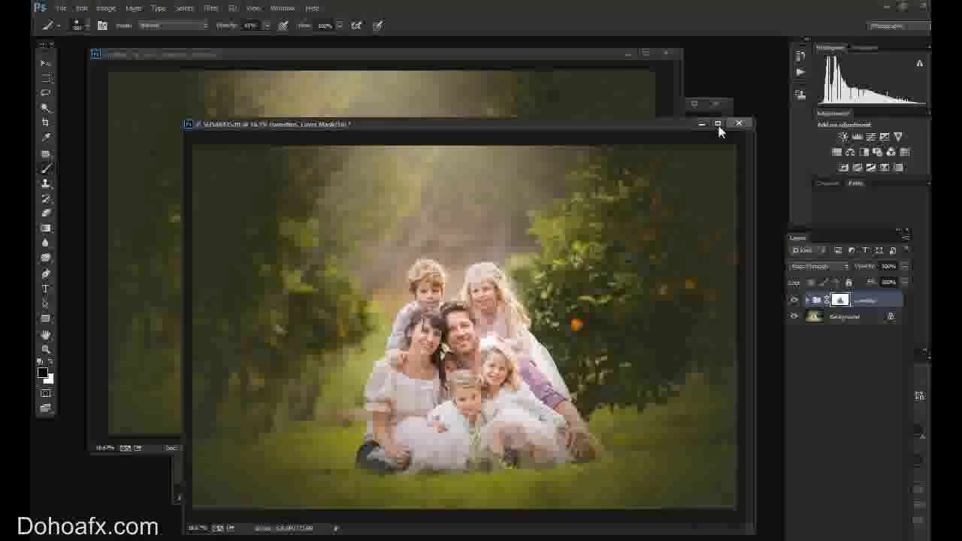
pyautogui.click(603, 57)
pyautogui.moveTo(627, 105); pyautogui.dragTo(663, 86)
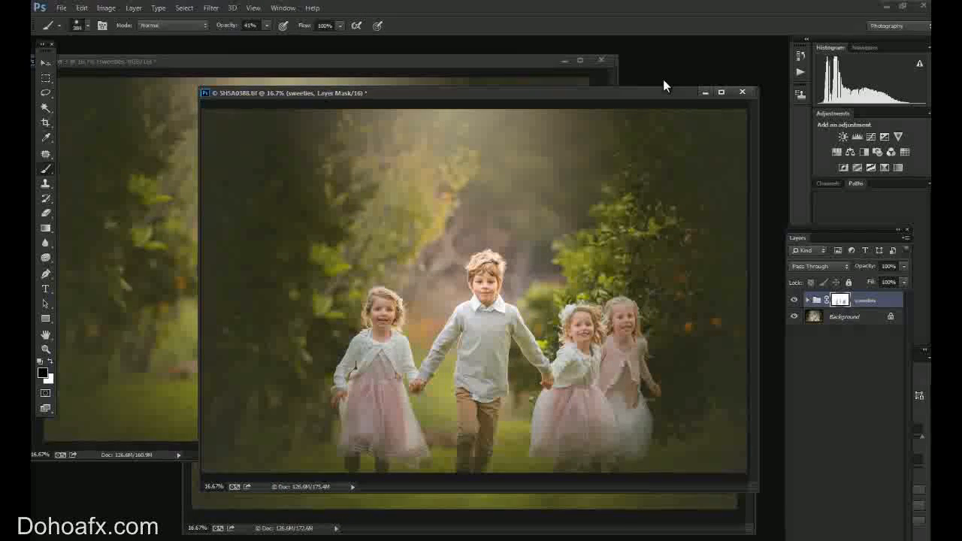
pyautogui.click(806, 300)
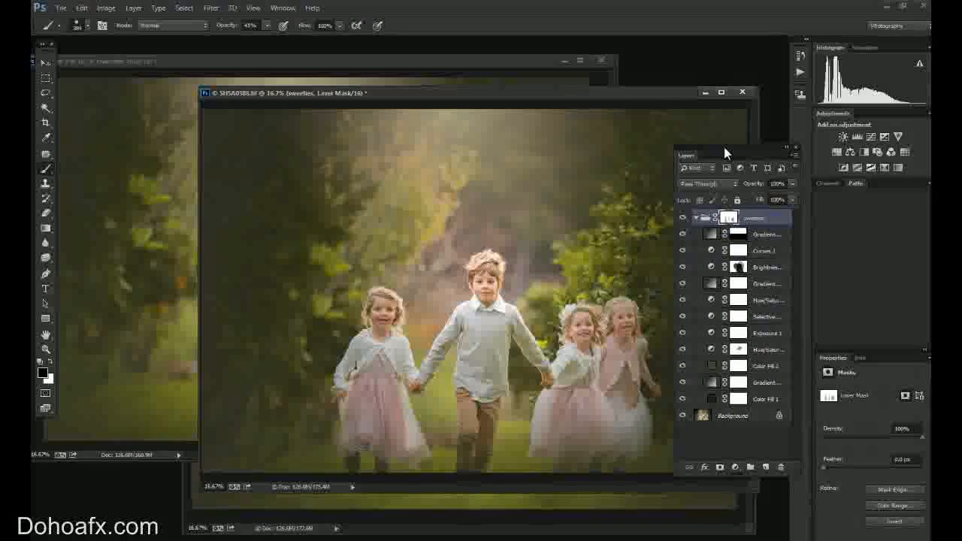
pyautogui.click(741, 419)
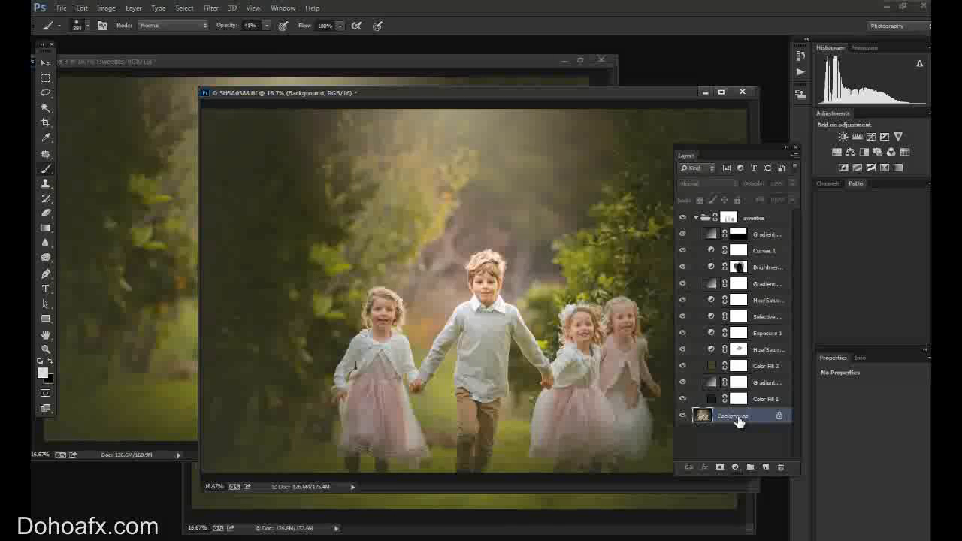
# Bring the 5H5A0435.tif window forward, reposition it and move the Layers panel up beside the Histogram.
pyautogui.click(395, 526)
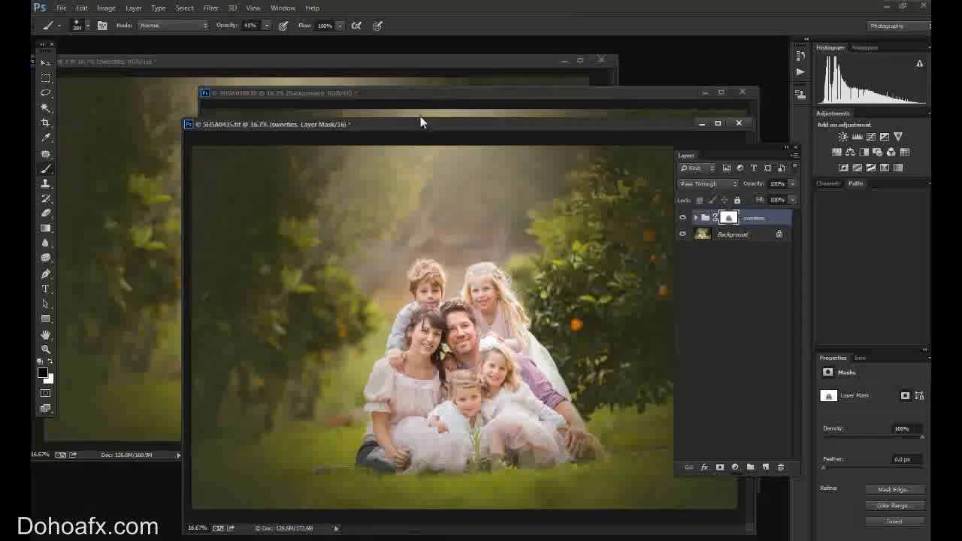
pyautogui.moveTo(424, 128); pyautogui.dragTo(336, 131)
pyautogui.moveTo(704, 148); pyautogui.dragTo(810, 90)
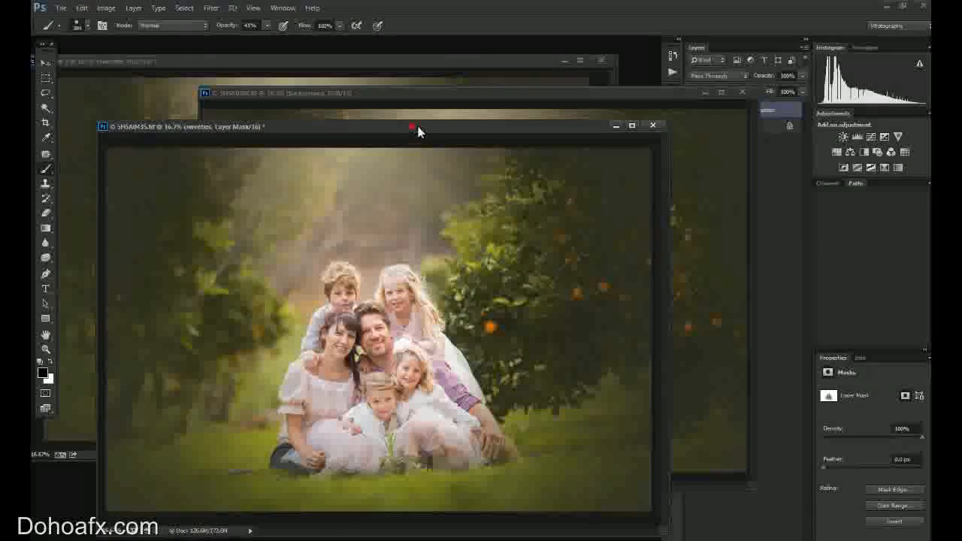
pyautogui.moveTo(412, 126); pyautogui.dragTo(418, 124)
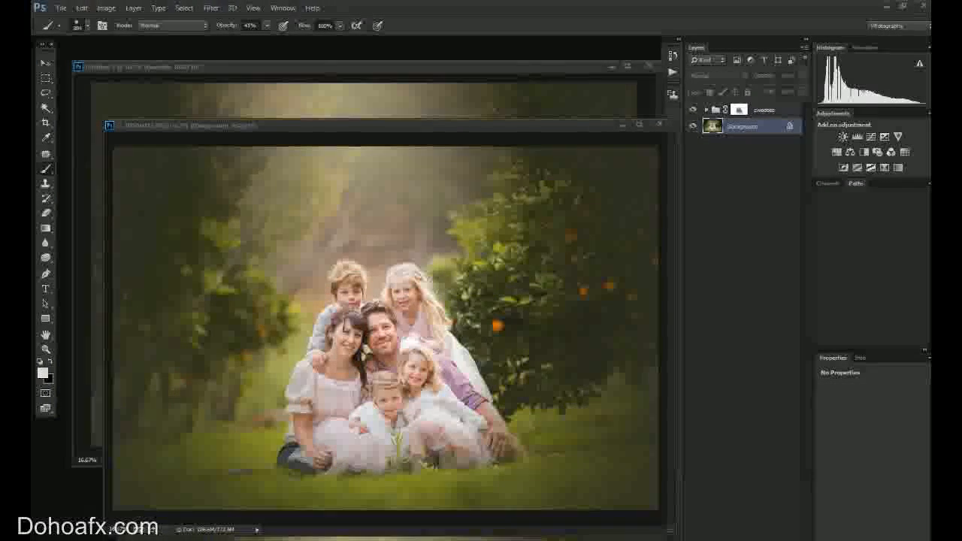
# Add a pale warm off-white Solid Color fill layer above the sweeties group in 5H5A0435.tif at 9% opacity.
pyautogui.click(741, 539)
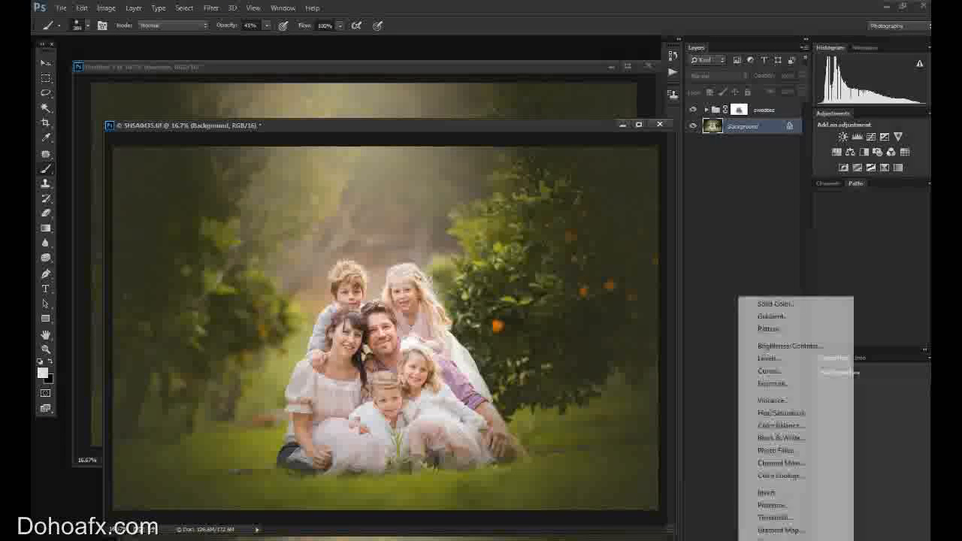
pyautogui.click(772, 305)
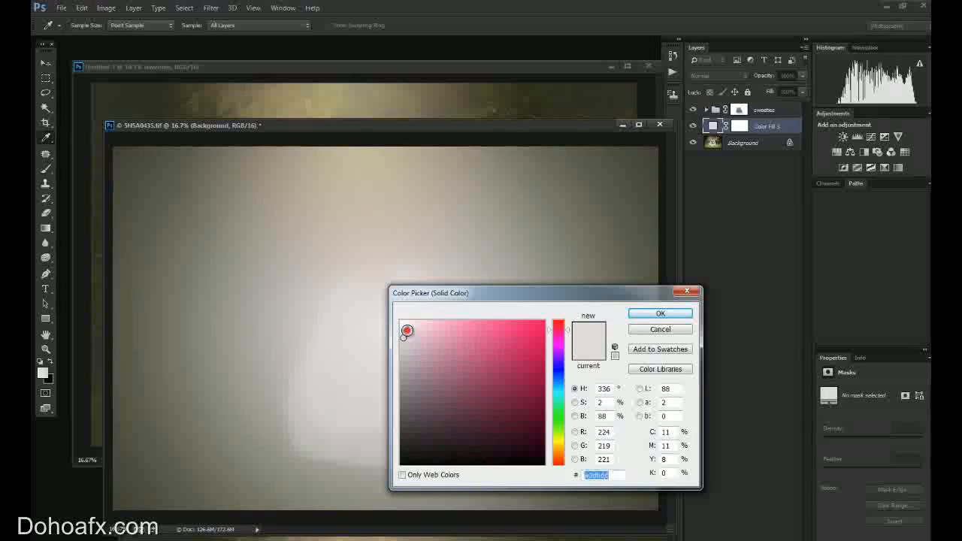
pyautogui.click(406, 331)
pyautogui.click(558, 444)
pyautogui.click(559, 453)
pyautogui.click(418, 332)
pyautogui.click(659, 313)
pyautogui.press('b')
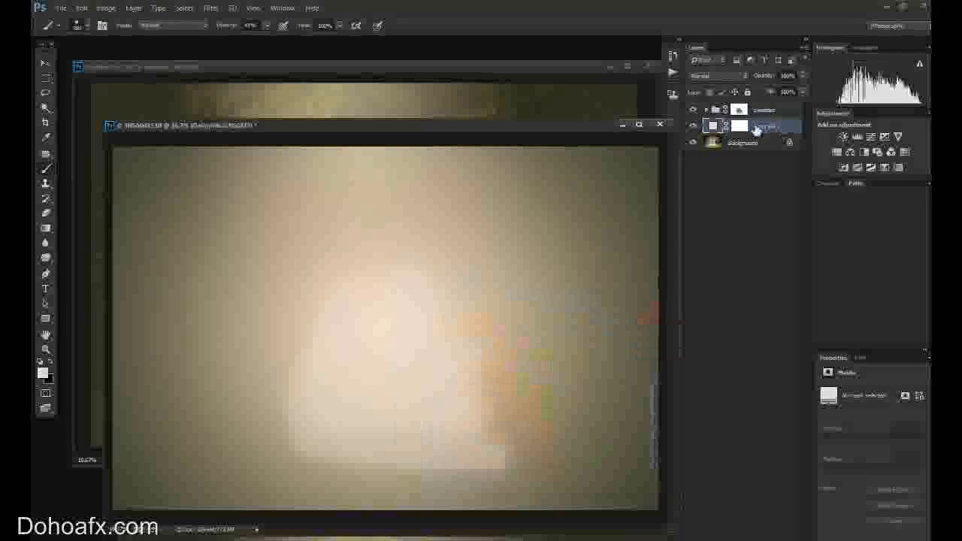
pyautogui.moveTo(760, 103); pyautogui.dragTo(748, 90)
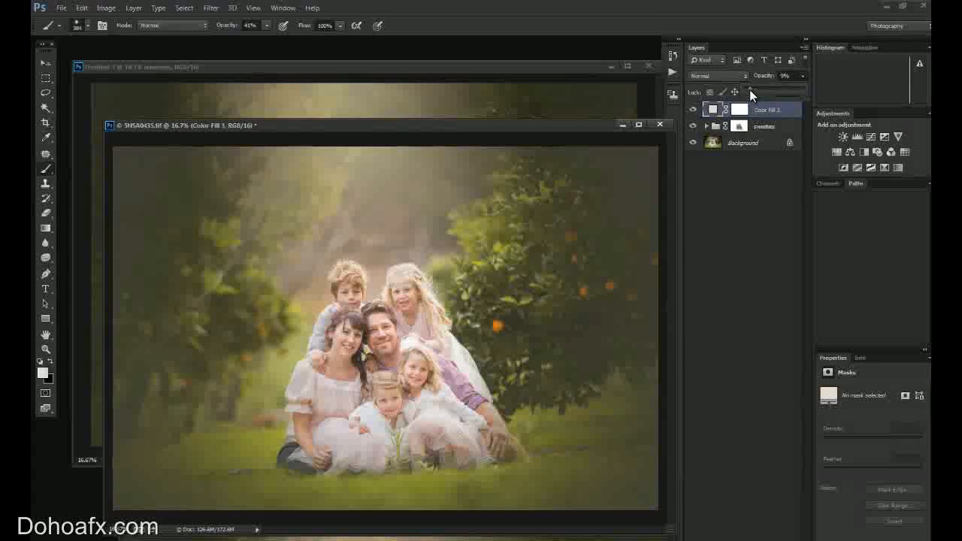
# Paint black with a 472 px Brush on the new color fill's mask over the family to clear the haze.
pyautogui.click(49, 362)
pyautogui.click(86, 27)
pyautogui.click(151, 60)
pyautogui.click(740, 110)
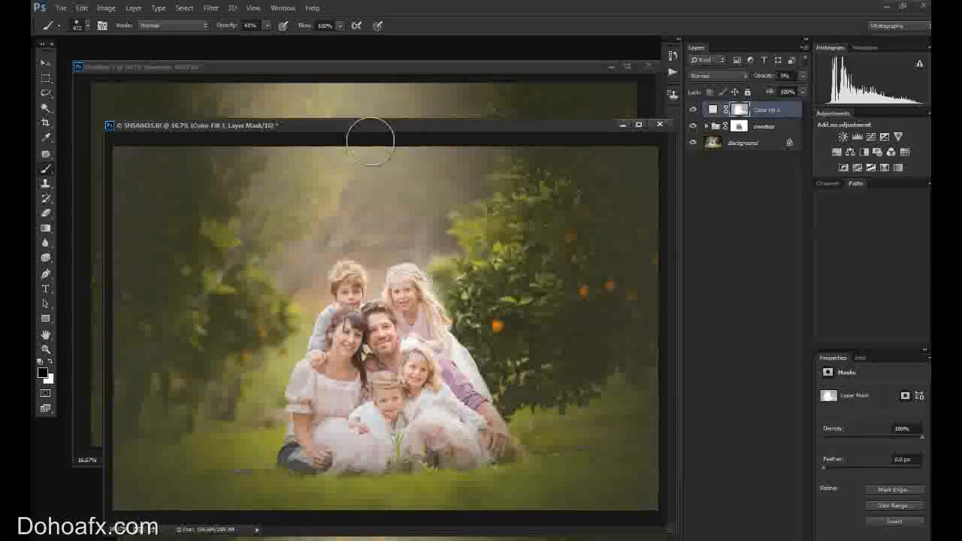
pyautogui.moveTo(384, 121); pyautogui.dragTo(374, 102)
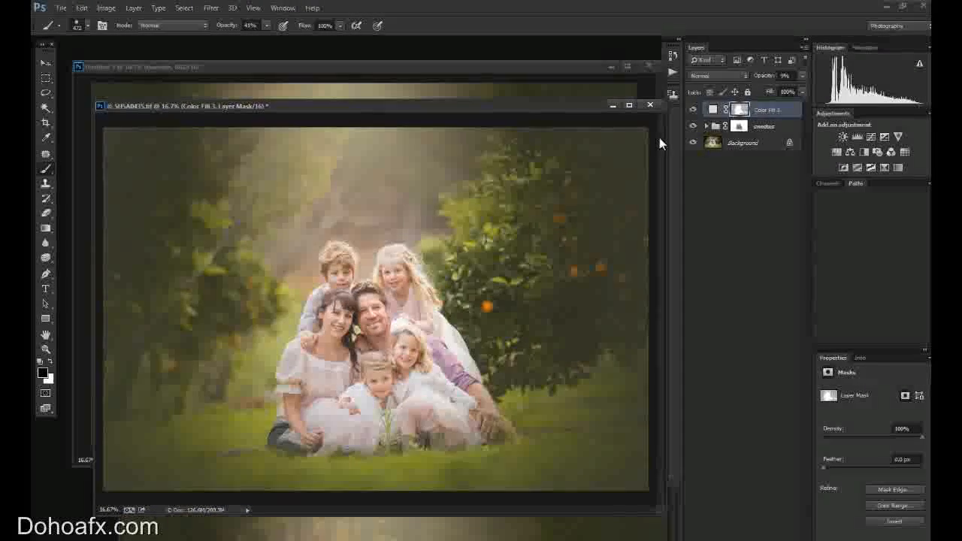
pyautogui.click(707, 126)
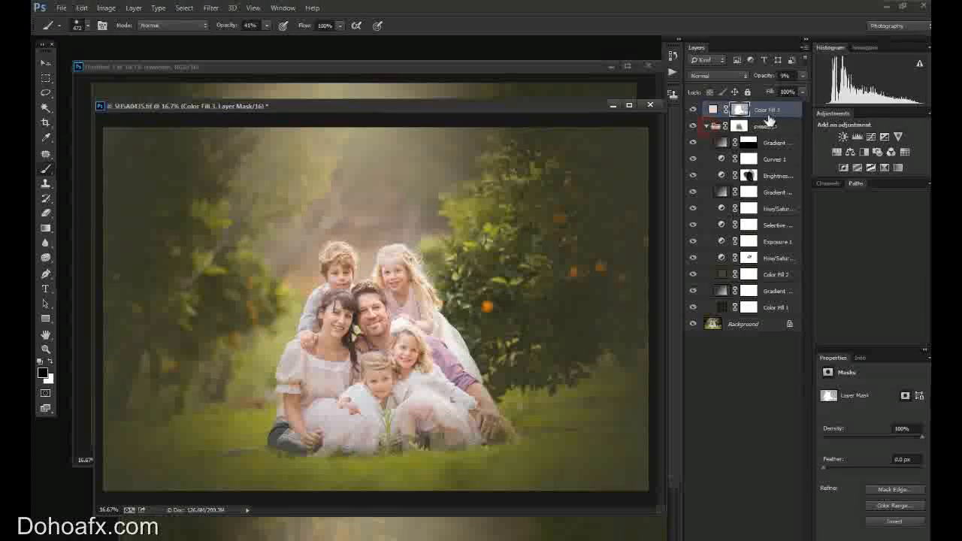
pyautogui.moveTo(770, 113); pyautogui.dragTo(768, 129)
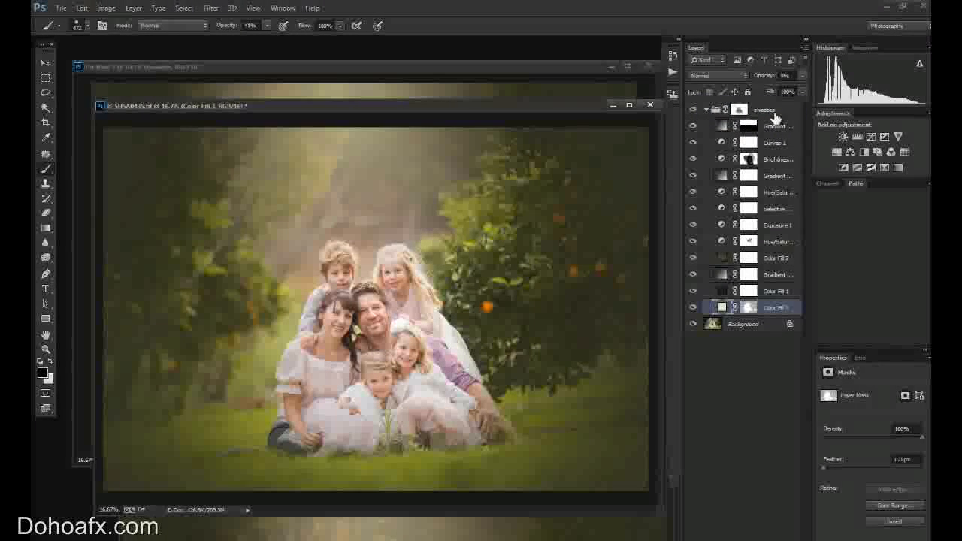
pyautogui.click(82, 7)
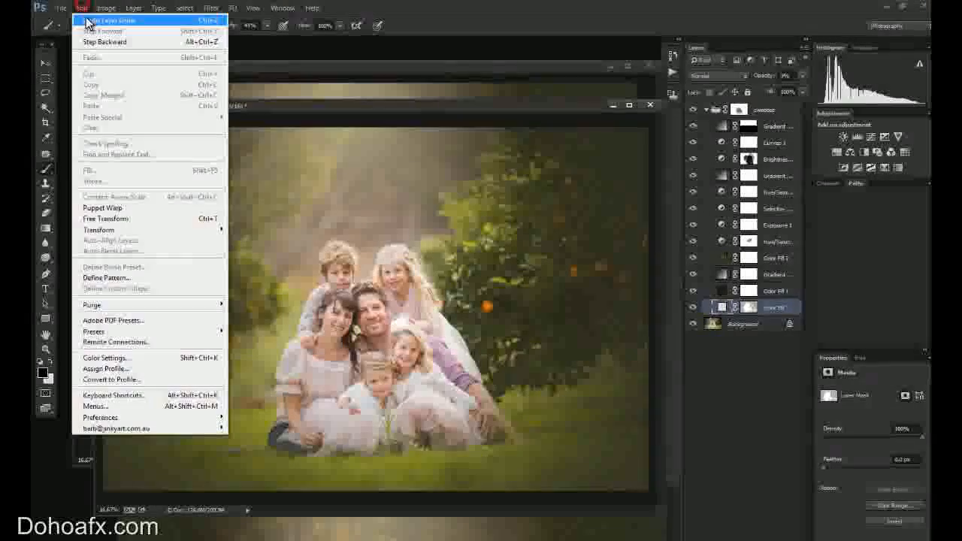
pyautogui.click(106, 22)
# Move the Color Fill 3 layer into the sweeties group and collapse the group.
pyautogui.moveTo(769, 111); pyautogui.dragTo(768, 133)
pyautogui.click(706, 110)
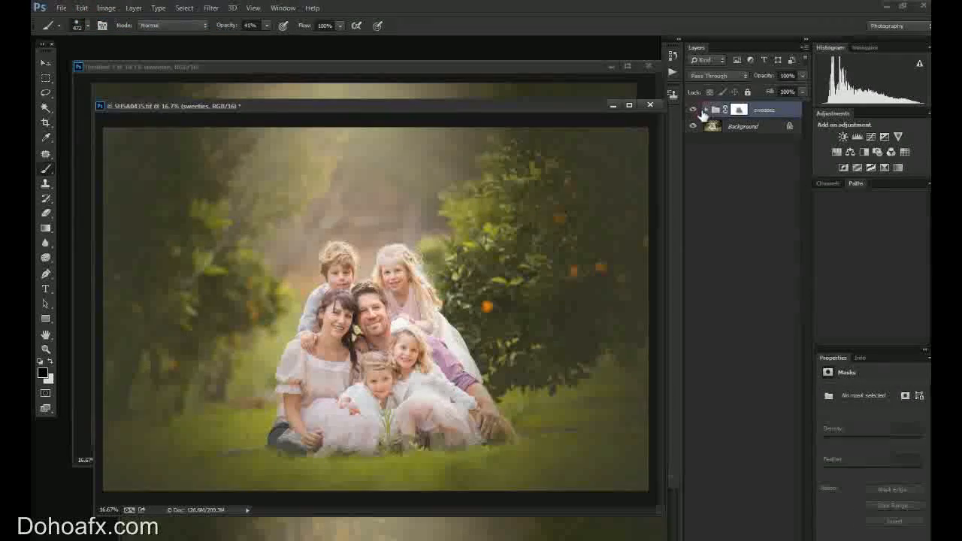
# Compare the family photo with the sweeties group hidden and shown, and bring the 5H5A0388.tif window forward.
pyautogui.click(694, 111)
pyautogui.click(694, 110)
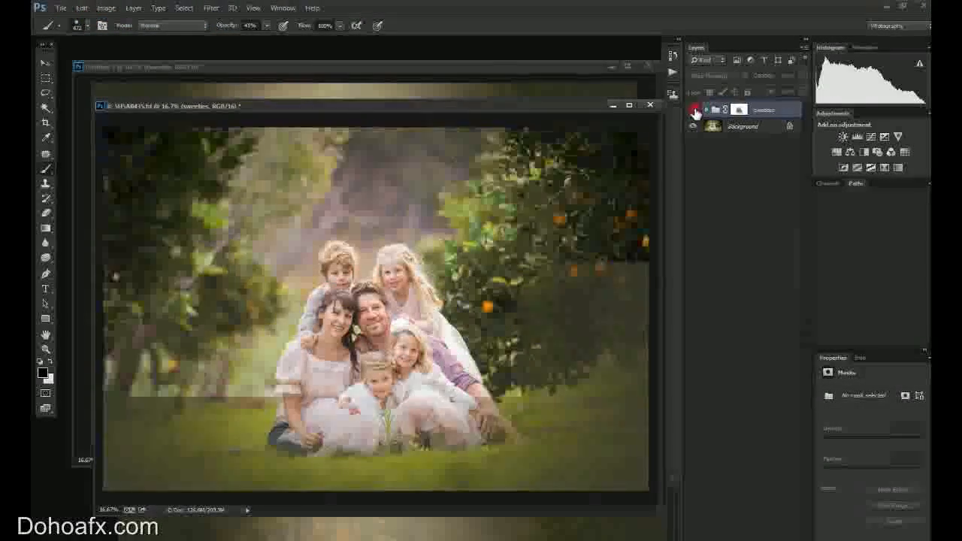
pyautogui.click(694, 111)
pyautogui.click(694, 111)
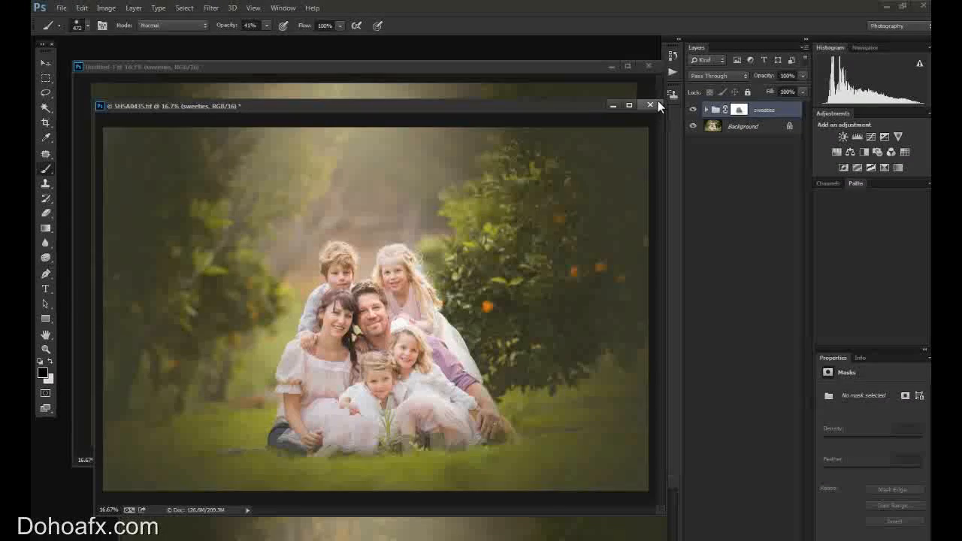
pyautogui.click(649, 103)
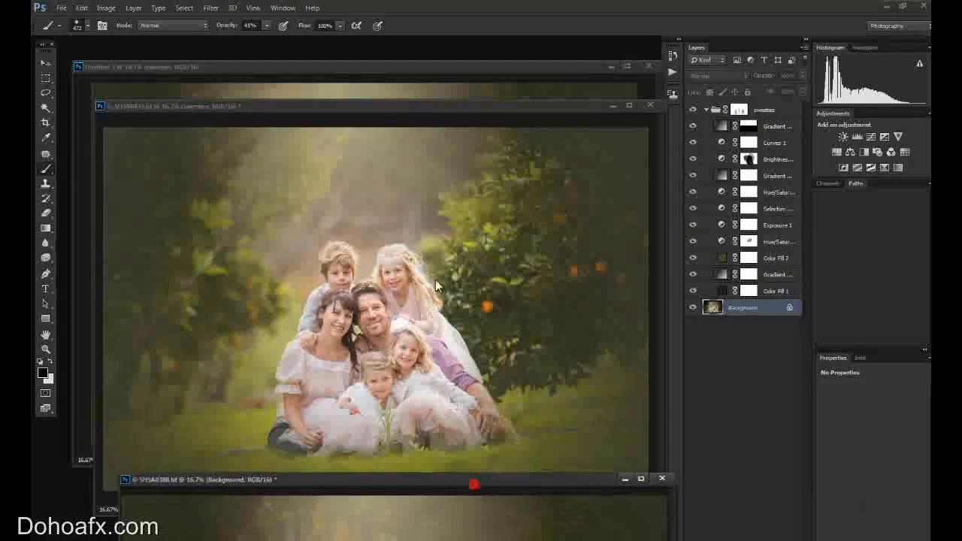